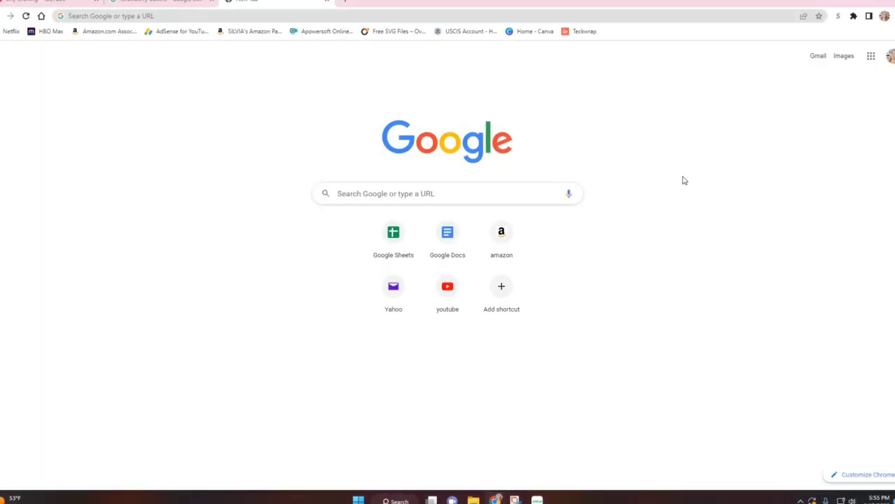
Step: Search for strawberry outline drawings and show only image results
{"action": "left_click", "coordinate": [430, 194]}
{"action": "left_click", "coordinate": [413, 237]}
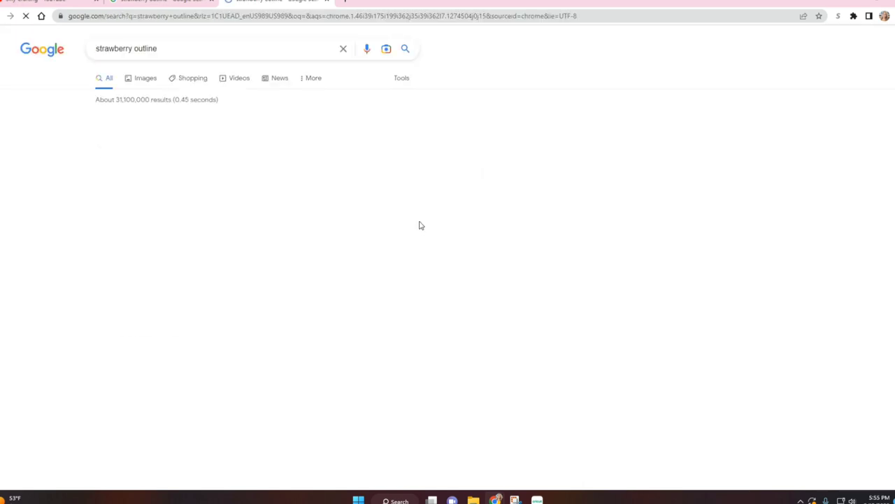
{"action": "left_click", "coordinate": [149, 80]}
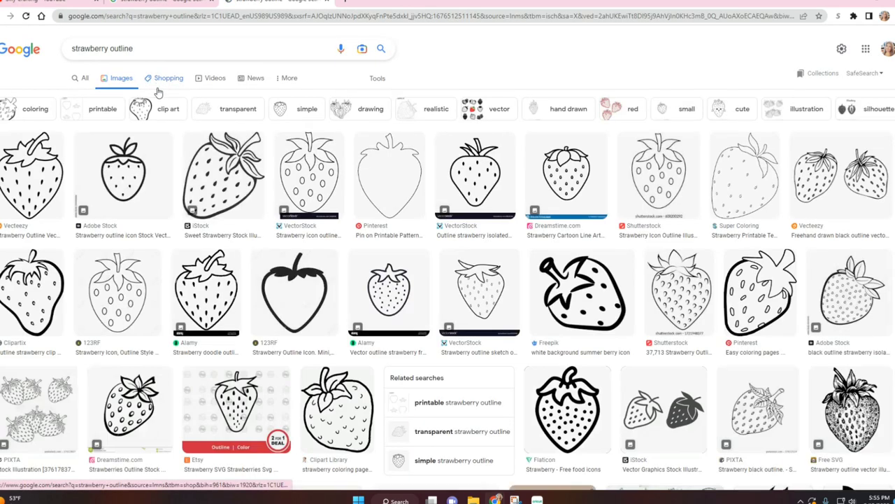
Step: Preview the iStock strawberry drawing and scroll through more strawberry outline results
{"action": "left_click", "coordinate": [382, 233]}
{"action": "scroll", "coordinate": [382, 232], "scroll_direction": "down", "scroll_amount": 9}
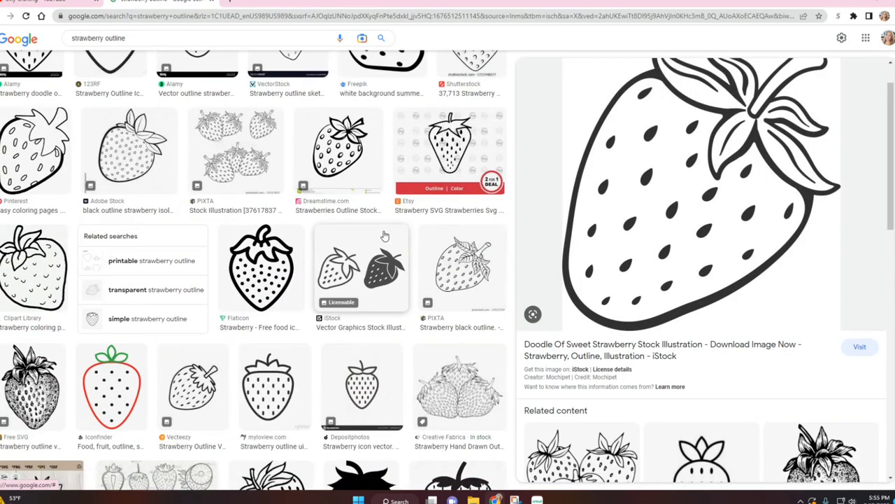
{"action": "scroll", "coordinate": [488, 249], "scroll_direction": "down", "scroll_amount": 5}
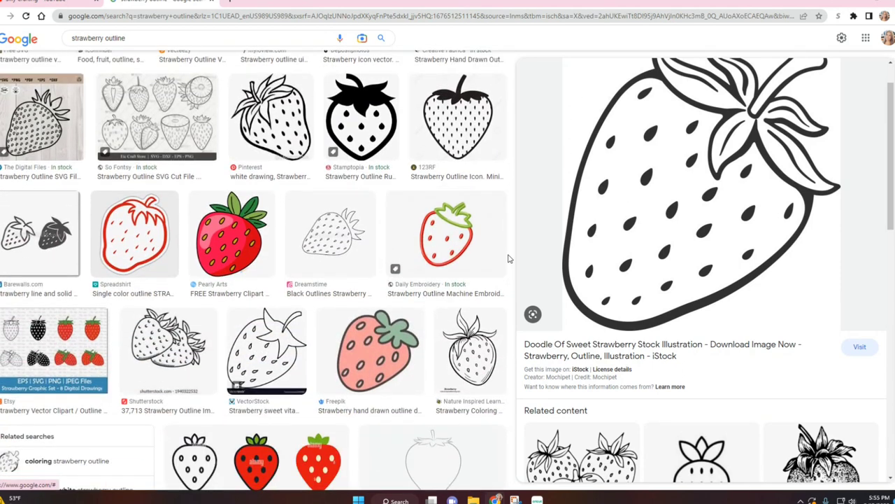
{"action": "scroll", "coordinate": [392, 268], "scroll_direction": "down", "scroll_amount": 1}
{"action": "scroll", "coordinate": [652, 243], "scroll_direction": "down", "scroll_amount": 4}
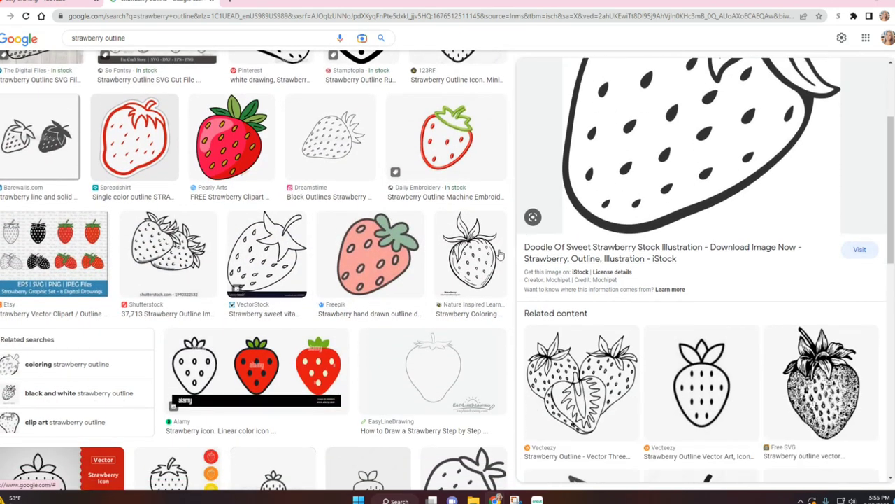
{"action": "scroll", "coordinate": [629, 237], "scroll_direction": "down", "scroll_amount": 4}
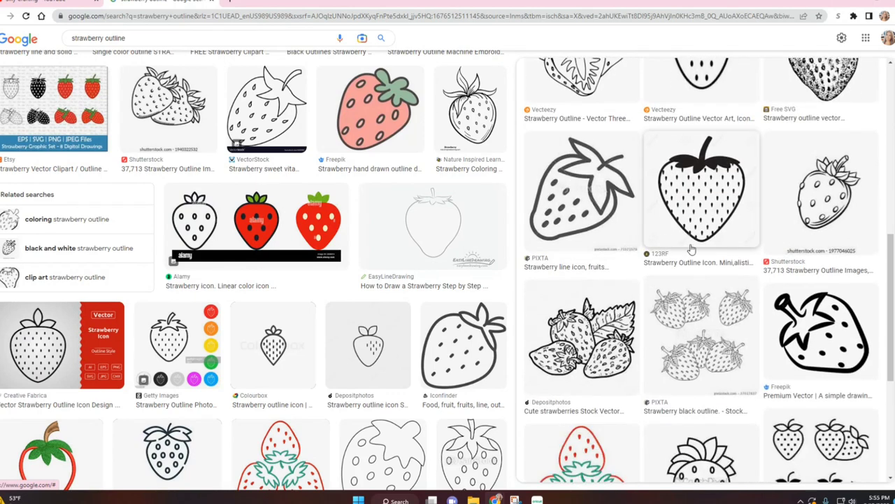
Step: Preview the simple strawberry drawing and save the image to the computer
{"action": "left_click", "coordinate": [804, 329]}
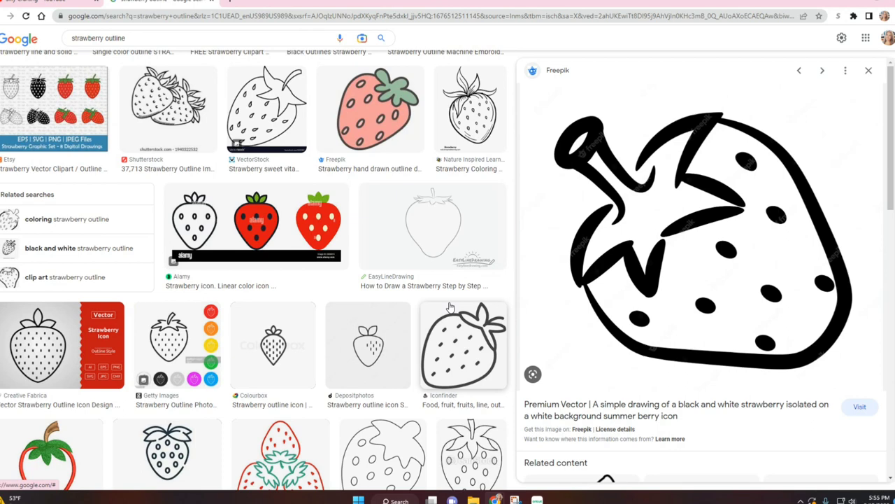
{"action": "scroll", "coordinate": [305, 334], "scroll_direction": "up", "scroll_amount": 2}
{"action": "scroll", "coordinate": [305, 333], "scroll_direction": "up", "scroll_amount": 3}
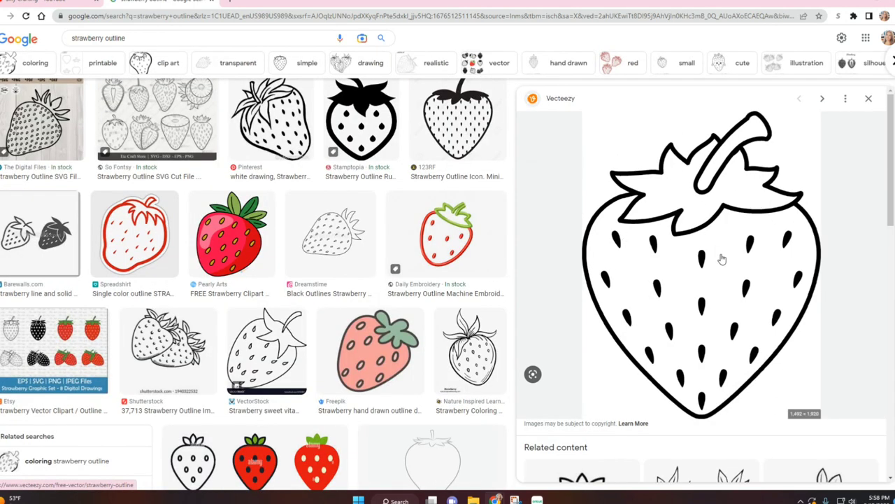
{"action": "right_click", "coordinate": [658, 203]}
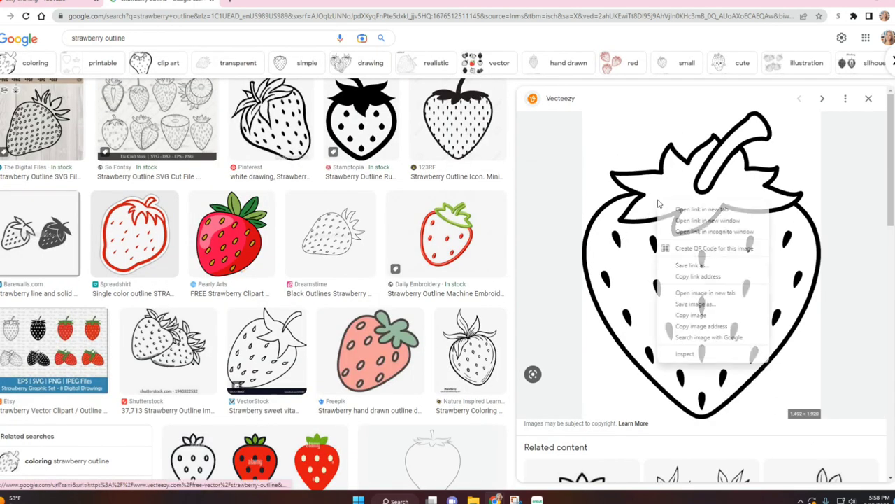
{"action": "left_click", "coordinate": [720, 304]}
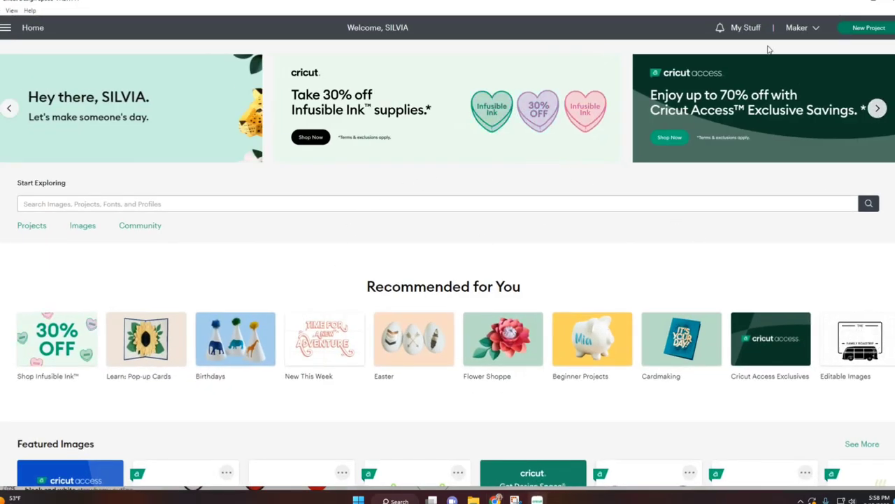
Step: Start a new project and upload the strawberry picture from Pictures as a Complex image
{"action": "left_click", "coordinate": [871, 29]}
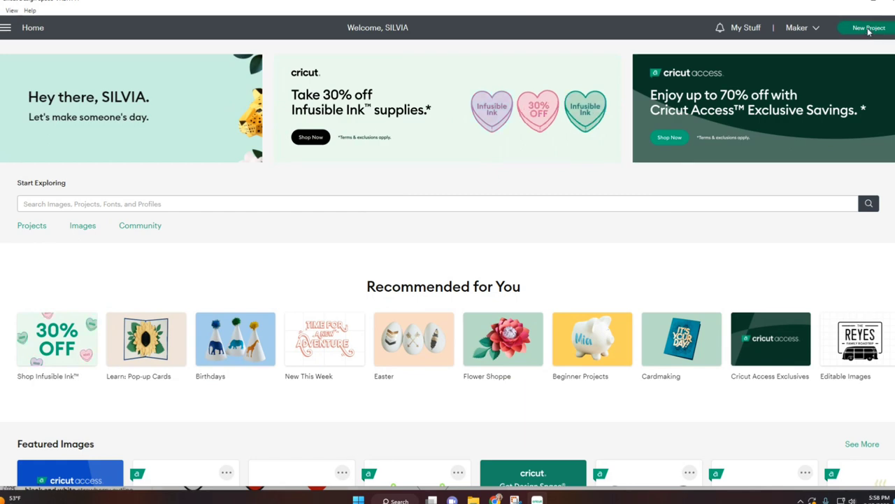
{"action": "left_click", "coordinate": [6, 323]}
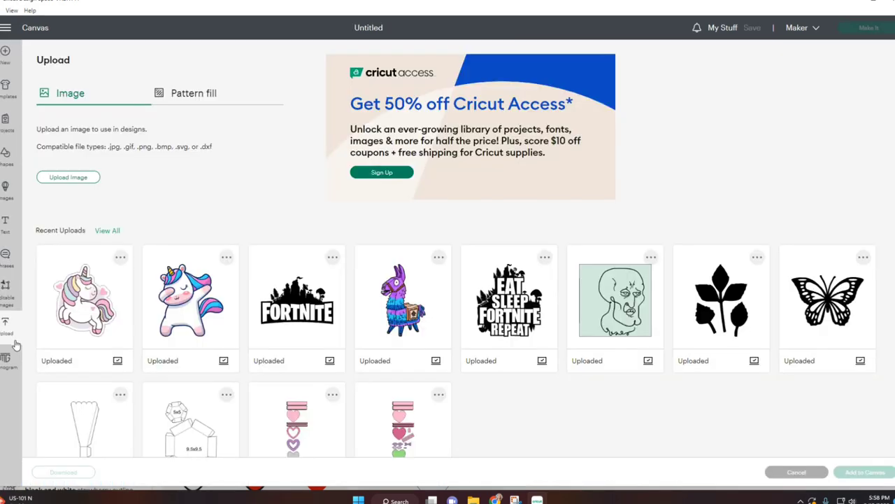
{"action": "left_click", "coordinate": [82, 182]}
{"action": "left_click", "coordinate": [432, 245]}
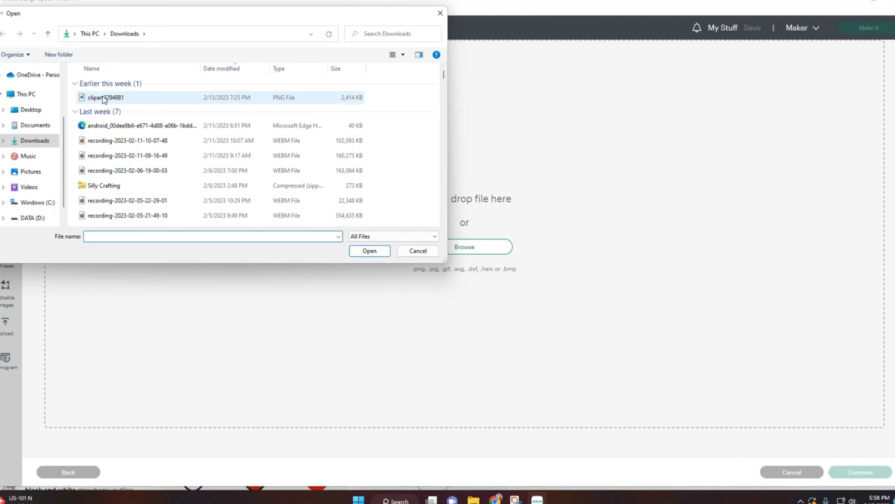
{"action": "left_click", "coordinate": [30, 171]}
{"action": "left_click", "coordinate": [204, 203]}
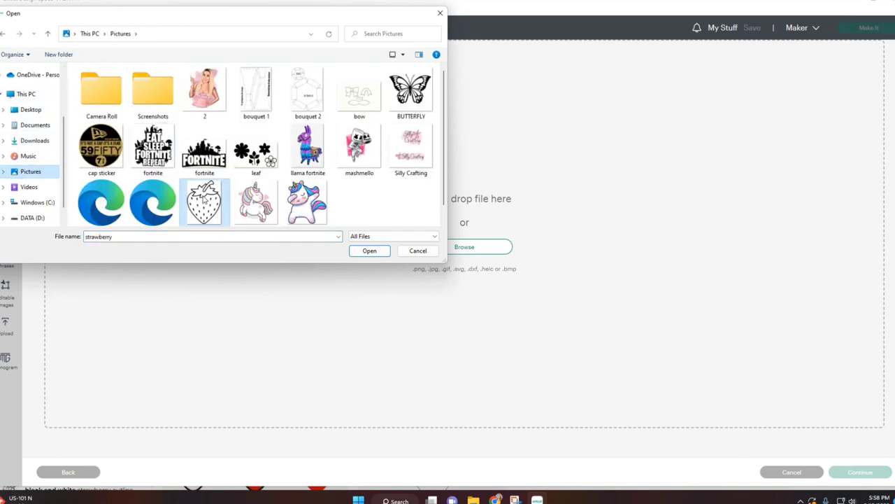
{"action": "double_click", "coordinate": [204, 203]}
{"action": "left_click", "coordinate": [712, 256]}
{"action": "left_click", "coordinate": [860, 471]}
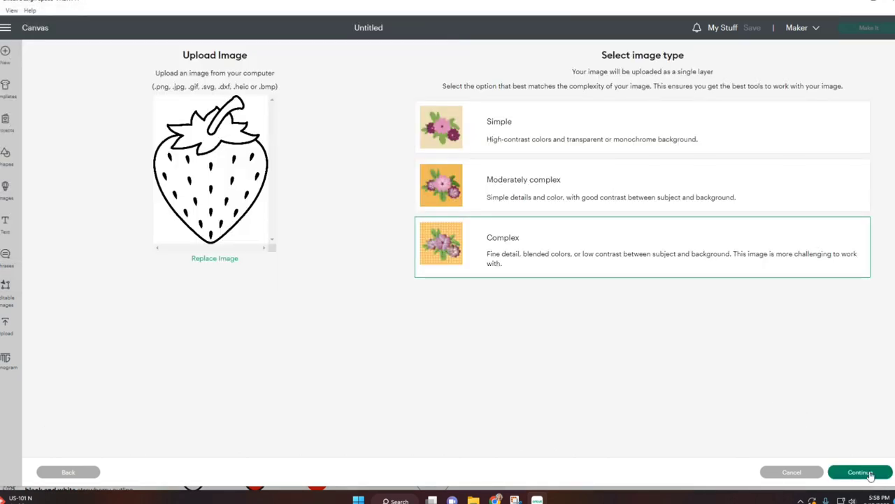
Step: Set colour tolerance to 50 and remove the white background, strawberry and stem interiors
{"action": "scroll", "coordinate": [133, 258], "scroll_direction": "down", "scroll_amount": 1}
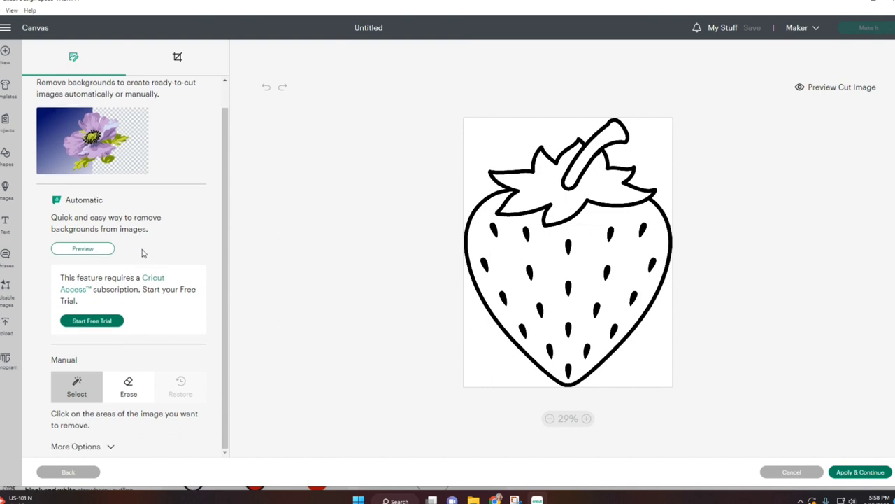
{"action": "left_click", "coordinate": [110, 446]}
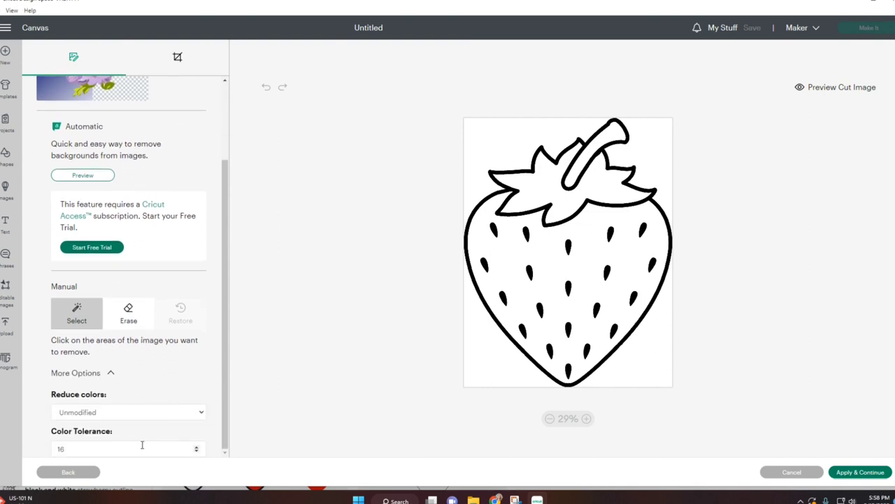
{"action": "left_click", "coordinate": [489, 138]}
{"action": "left_click", "coordinate": [650, 150]}
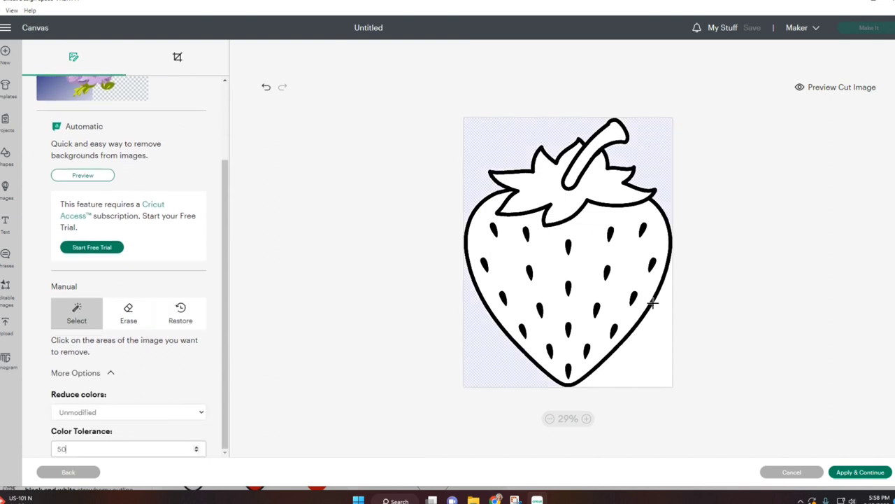
{"action": "left_click", "coordinate": [657, 328]}
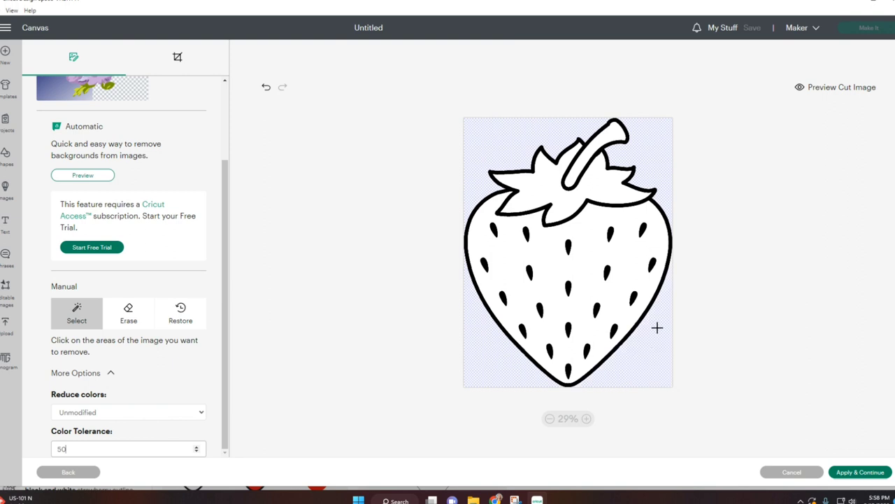
{"action": "left_click", "coordinate": [803, 87]}
{"action": "left_click", "coordinate": [811, 88]}
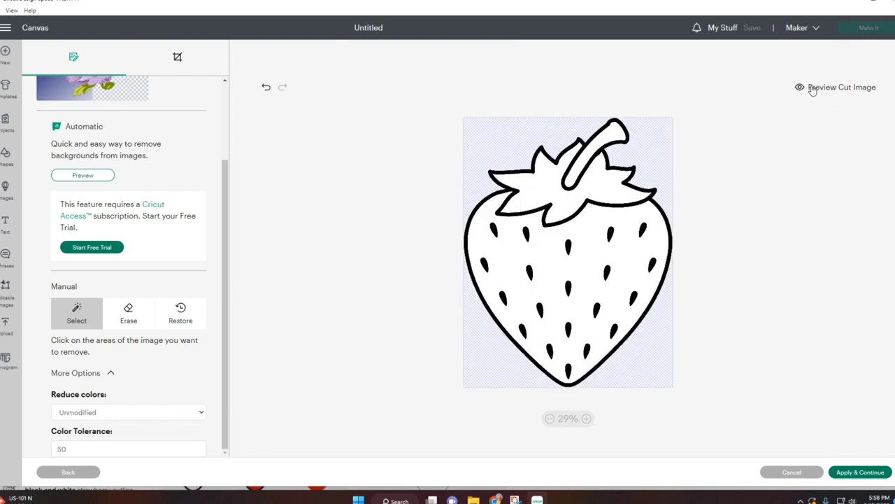
{"action": "left_click", "coordinate": [547, 251]}
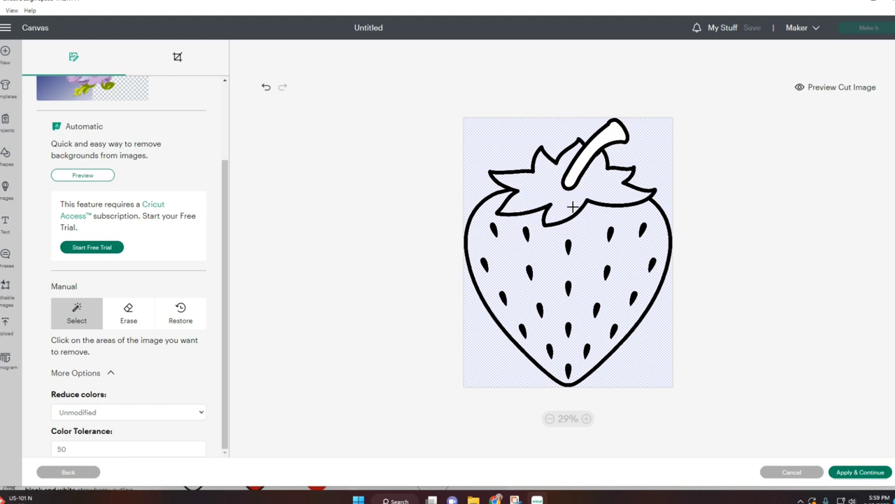
{"action": "left_click", "coordinate": [583, 160]}
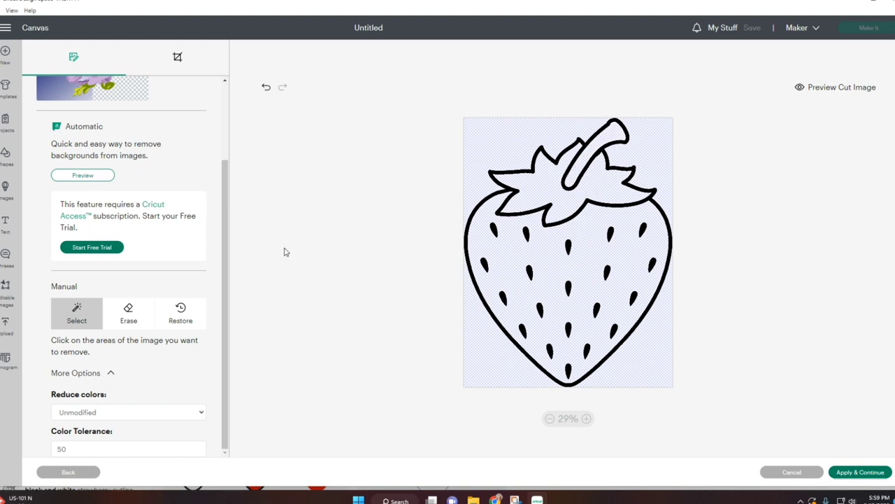
Step: Erase part of the stem outline's lower end by hand
{"action": "left_click", "coordinate": [130, 314]}
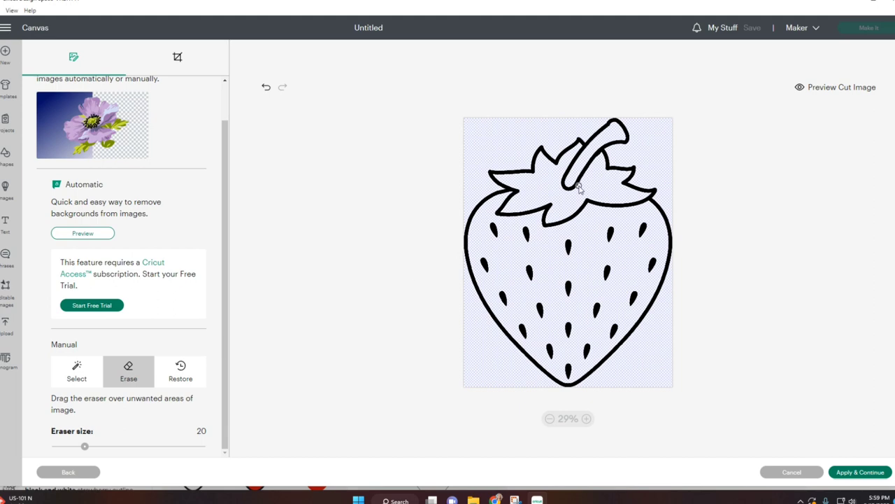
{"action": "left_click_drag", "start_coordinate": [563, 184], "coordinate": [575, 187]}
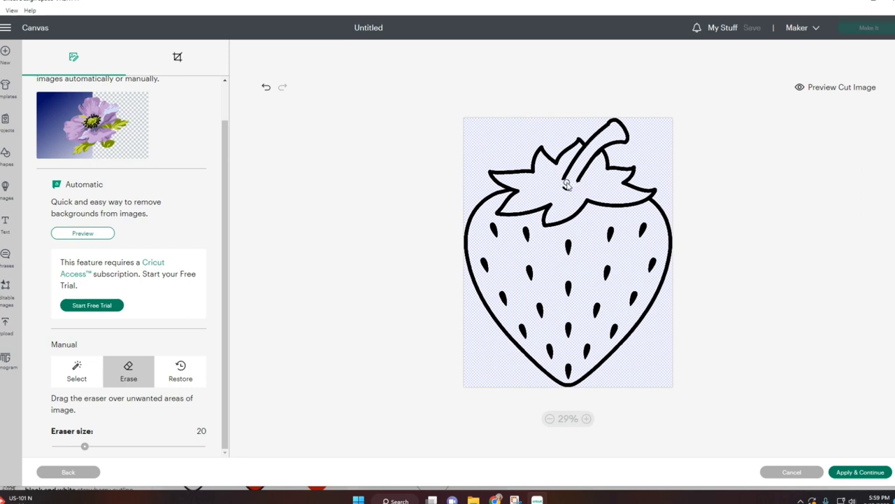
{"action": "left_click_drag", "start_coordinate": [566, 181], "coordinate": [568, 190]}
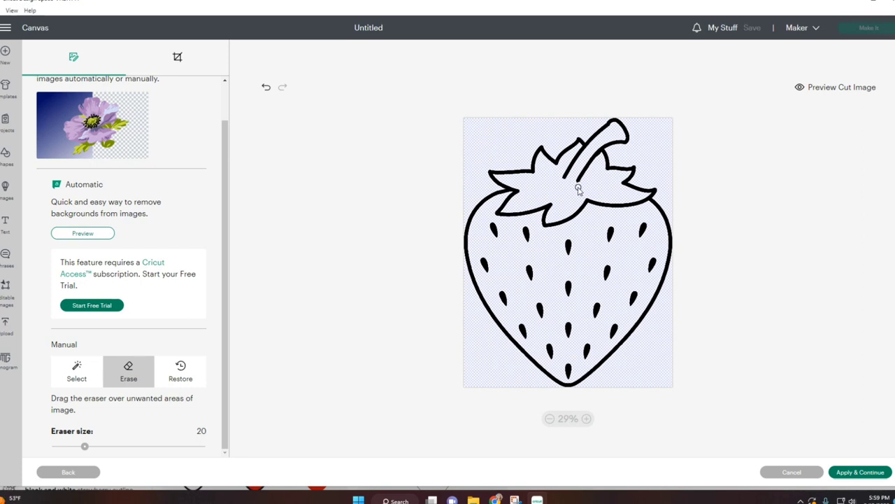
Step: Save the cleaned strawberry as a Cut Image upload and add it to the canvas
{"action": "left_click", "coordinate": [848, 473]}
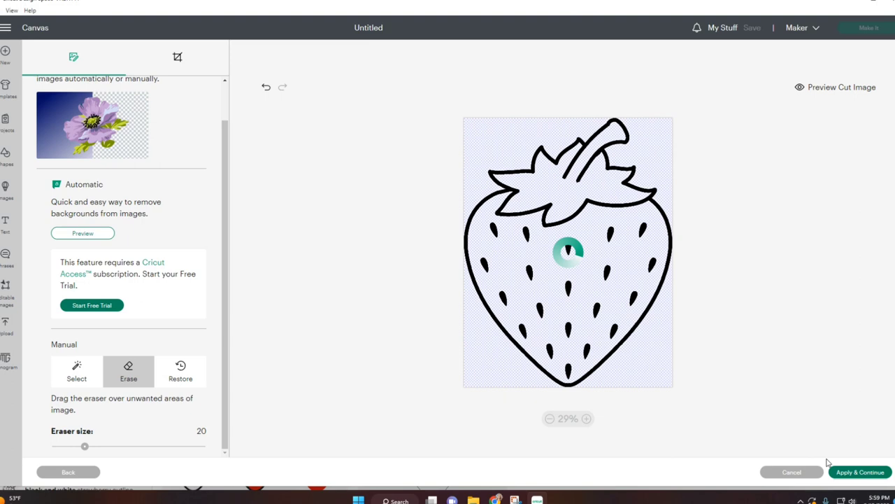
{"action": "left_click", "coordinate": [187, 228]}
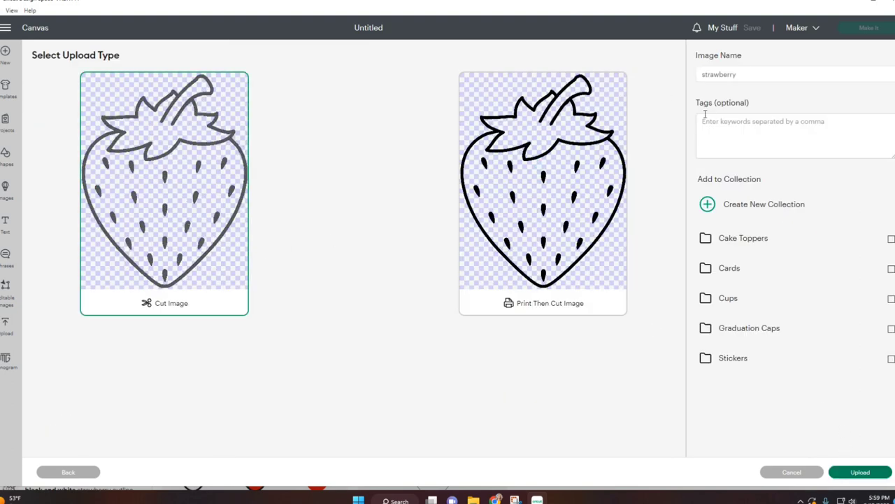
{"action": "left_click", "coordinate": [861, 473]}
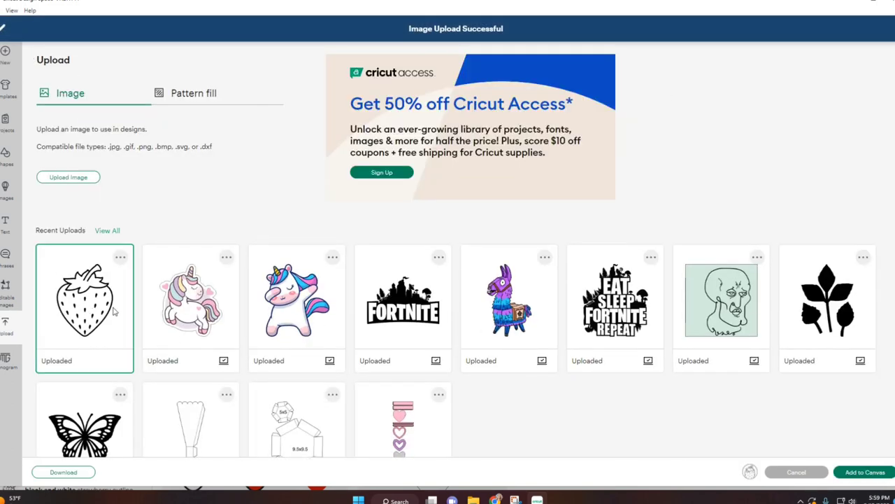
{"action": "left_click", "coordinate": [847, 473]}
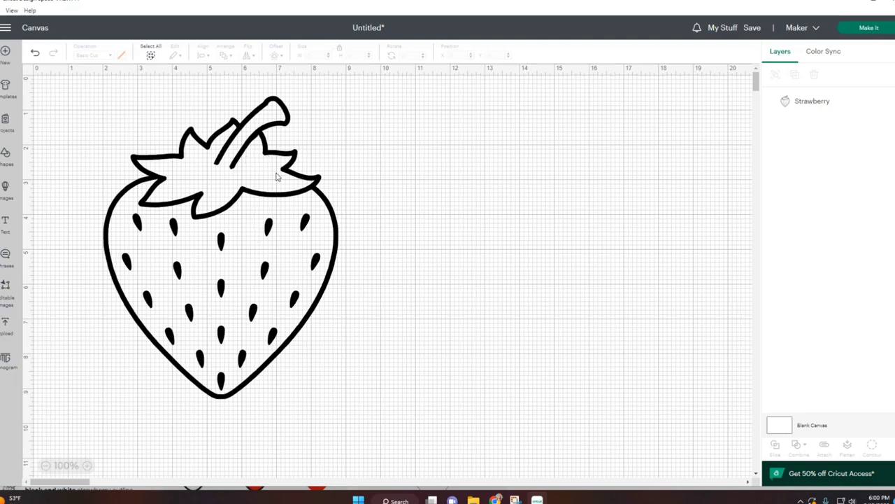
Step: Hide every strawberry contour except the leafy top, leaving a 5.14 x 3.28 in layer
{"action": "left_click", "coordinate": [297, 245]}
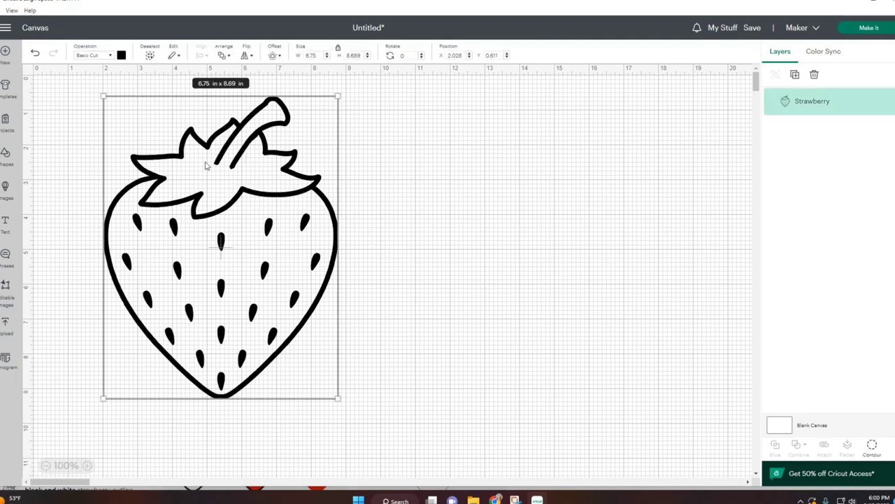
{"action": "left_click", "coordinate": [872, 445]}
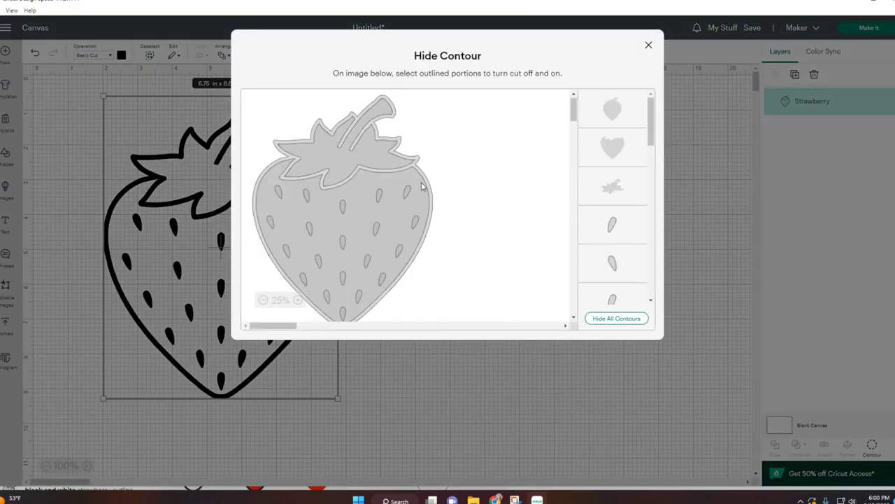
{"action": "left_click", "coordinate": [618, 320]}
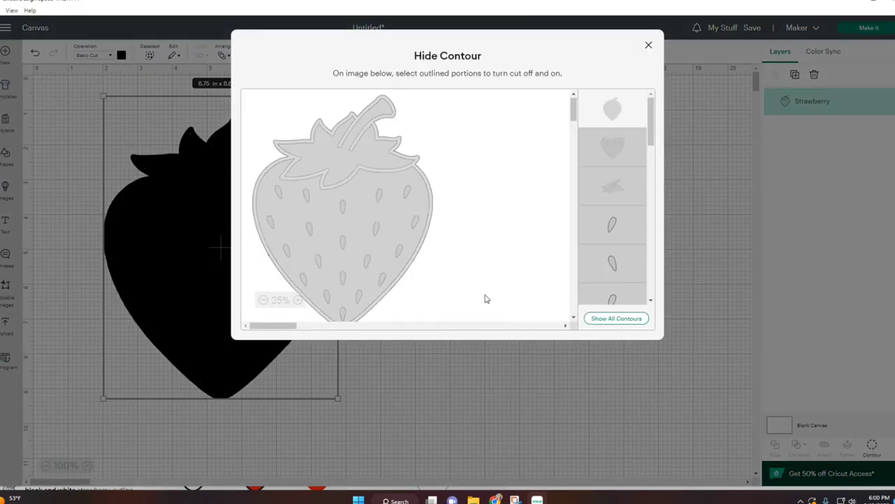
{"action": "left_click", "coordinate": [376, 151]}
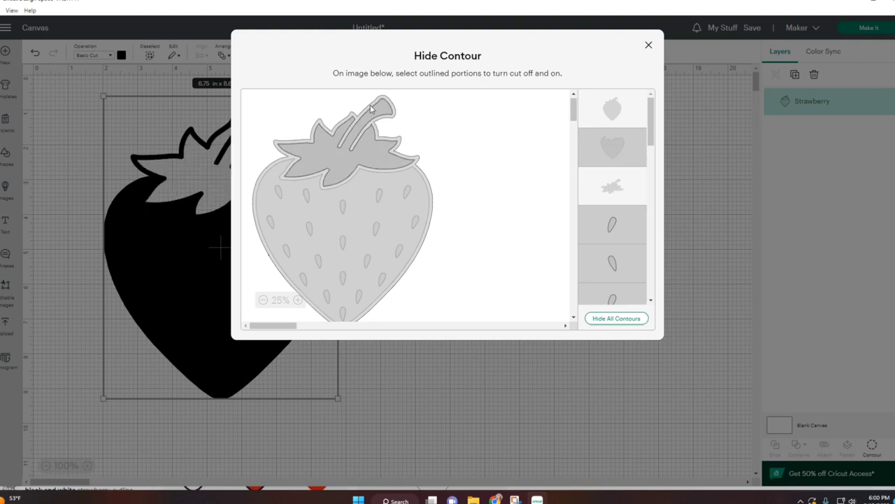
{"action": "left_click", "coordinate": [631, 111]}
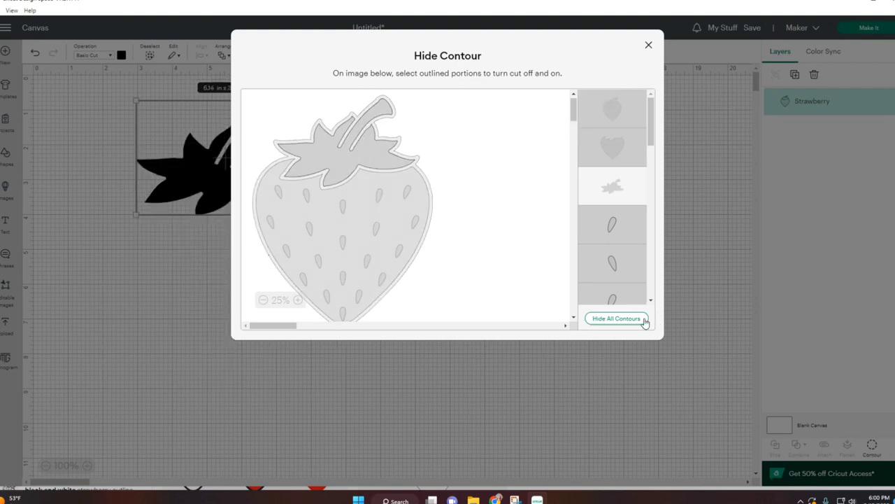
{"action": "left_click", "coordinate": [703, 334]}
Step: Duplicate the leaf piece, move the copy below, and switch its contours to the strawberry body
{"action": "right_click", "coordinate": [258, 162]}
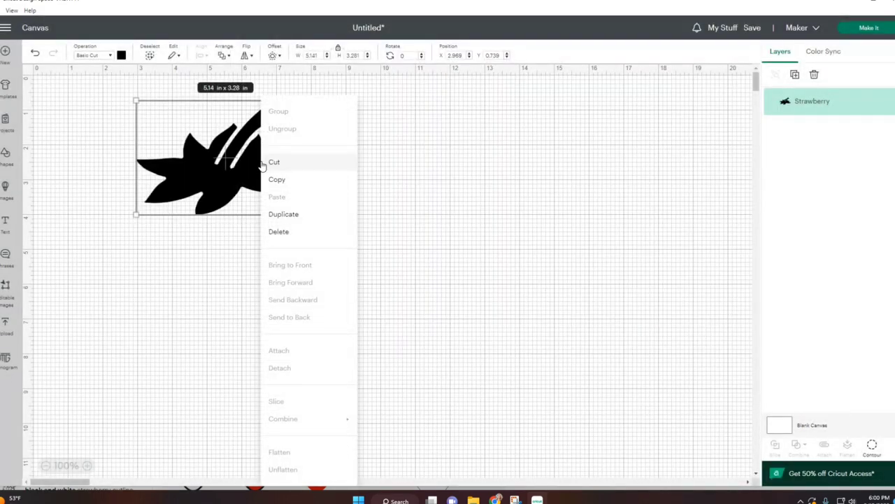
{"action": "left_click", "coordinate": [283, 214]}
{"action": "left_click_drag", "start_coordinate": [156, 185], "coordinate": [213, 268]}
{"action": "left_click", "coordinate": [874, 457]}
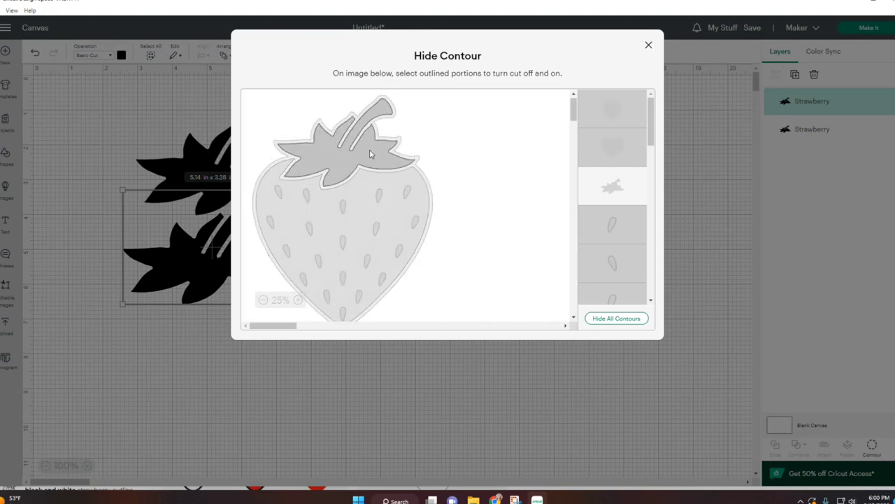
{"action": "left_click", "coordinate": [364, 210]}
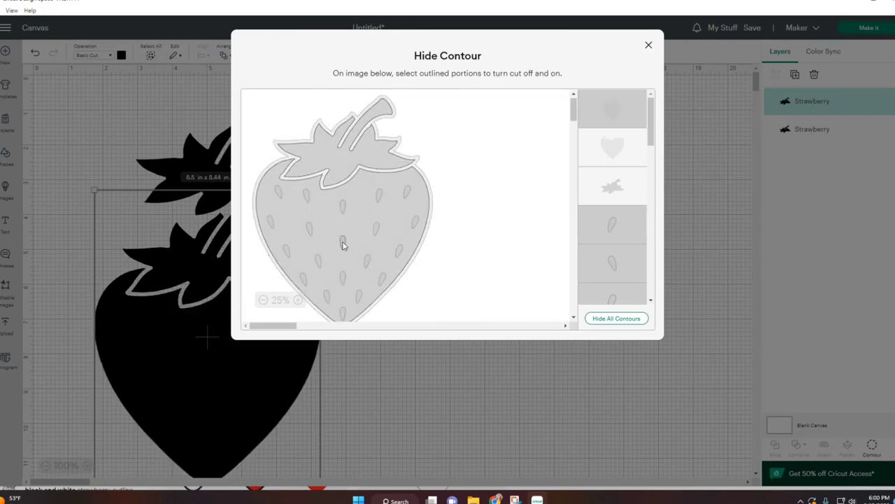
{"action": "left_click", "coordinate": [327, 158]}
Step: Turn on each seed contour to cut seed holes into the 6.5 x 6.19 in body
{"action": "left_click", "coordinate": [307, 196]}
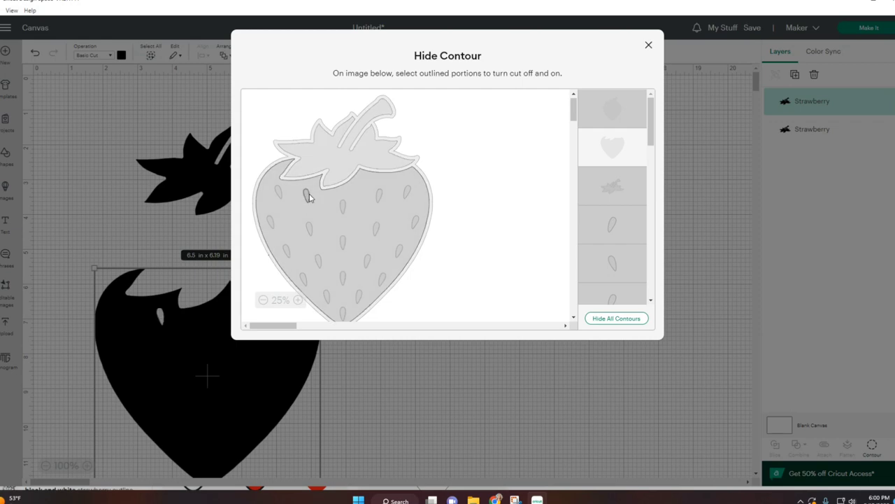
{"action": "left_click", "coordinate": [279, 196]}
{"action": "left_click", "coordinate": [272, 222]}
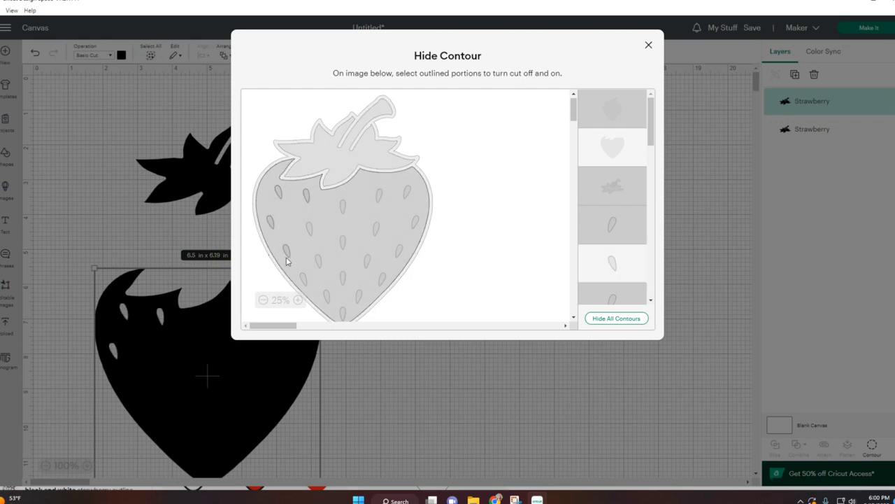
{"action": "left_click", "coordinate": [286, 253]}
{"action": "left_click", "coordinate": [377, 230]}
{"action": "left_click", "coordinate": [406, 192]}
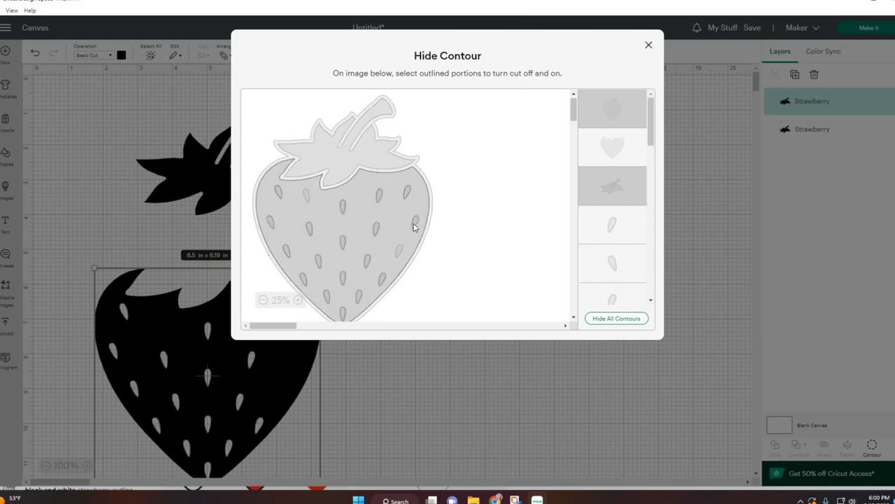
{"action": "left_click", "coordinate": [415, 222]}
{"action": "left_click", "coordinate": [399, 250]}
{"action": "left_click", "coordinate": [474, 386]}
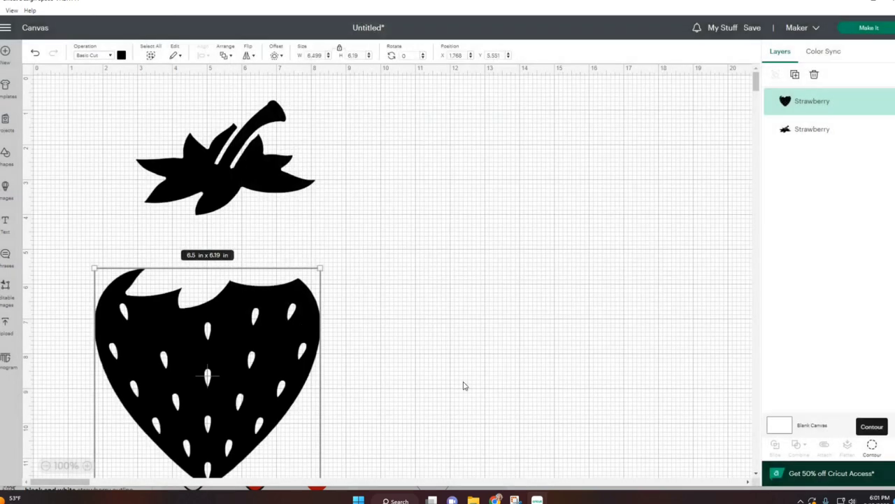
Step: Place the body under the leaves and colour the body light pink and leaves light green
{"action": "left_click_drag", "start_coordinate": [256, 398], "coordinate": [267, 308]}
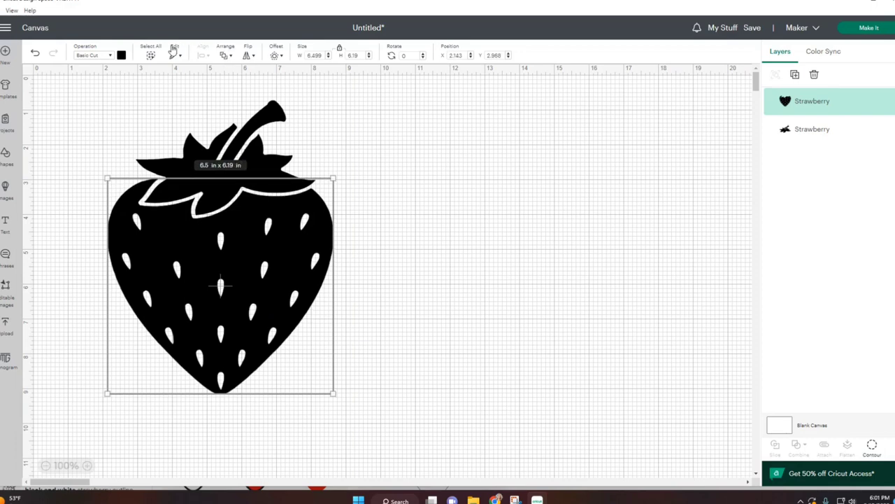
{"action": "left_click", "coordinate": [123, 56]}
{"action": "left_click", "coordinate": [132, 113]}
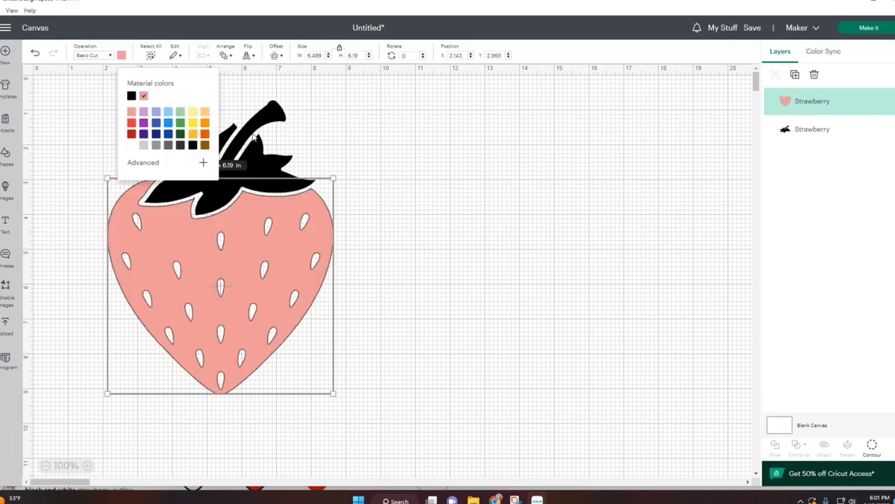
{"action": "left_click", "coordinate": [254, 138]}
{"action": "left_click", "coordinate": [122, 56]}
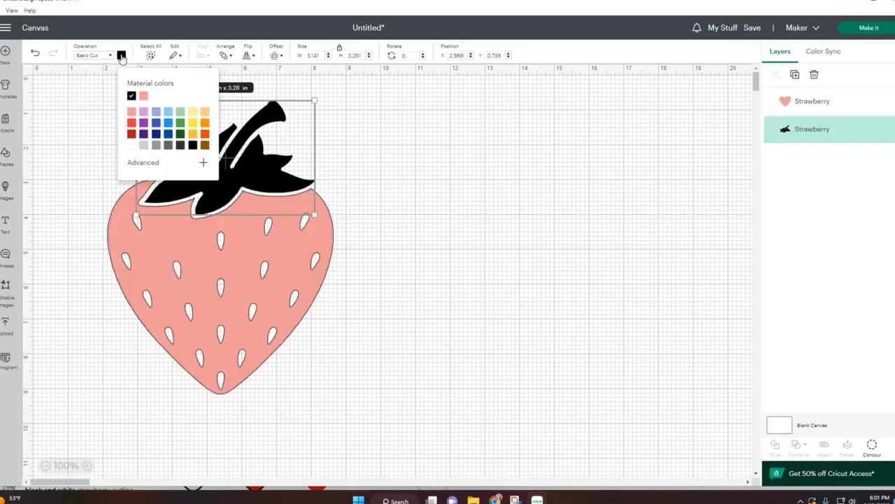
{"action": "left_click", "coordinate": [180, 113]}
Step: Group the body and leaves and resize the strawberry to 2.53 x 3.28 in
{"action": "left_click", "coordinate": [415, 175]}
{"action": "left_click_drag", "start_coordinate": [386, 343], "coordinate": [106, 126]}
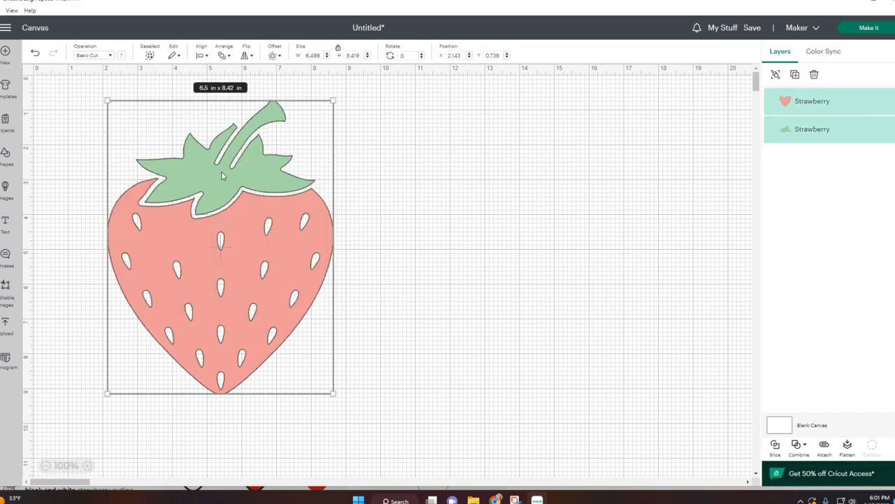
{"action": "right_click", "coordinate": [221, 176]}
{"action": "left_click", "coordinate": [238, 112]}
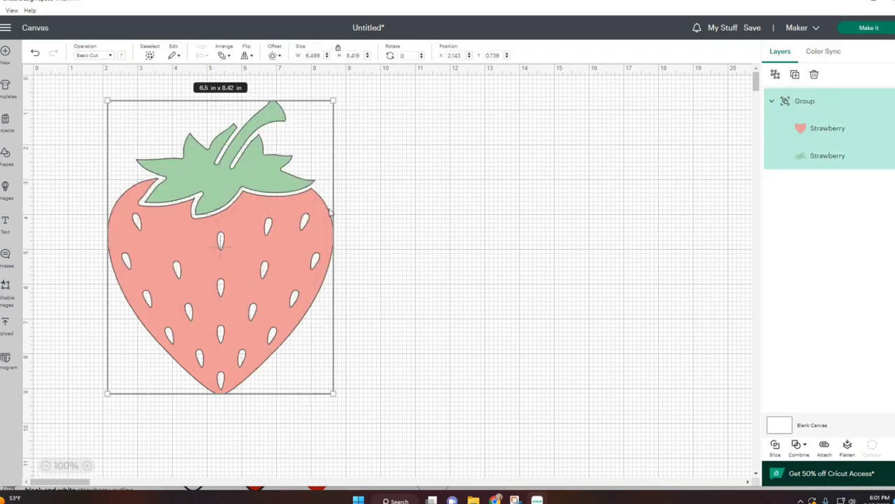
{"action": "left_click_drag", "start_coordinate": [330, 390], "coordinate": [196, 214]}
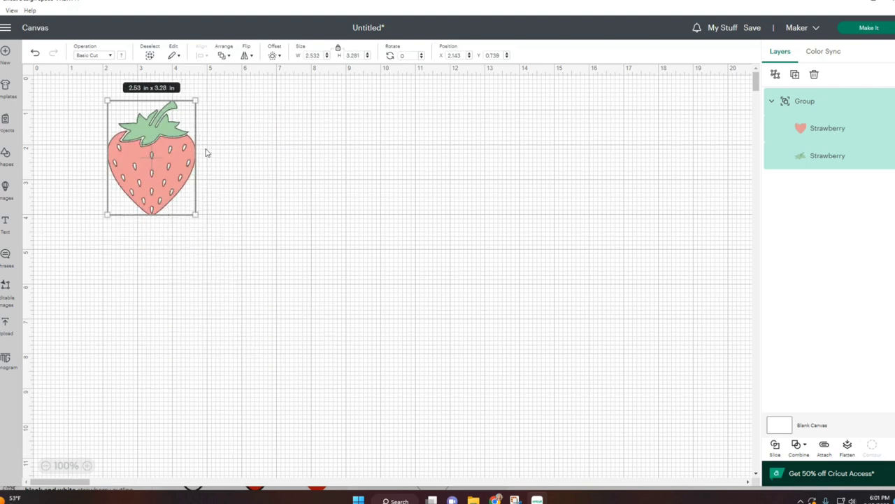
Step: Add a square, set its height to 4 in for a 9 x 4 in rectangle
{"action": "left_click", "coordinate": [11, 163]}
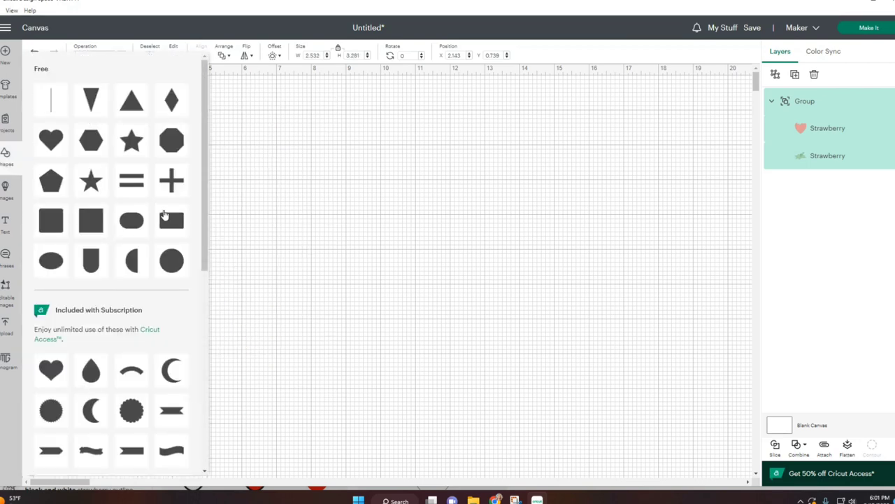
{"action": "left_click", "coordinate": [90, 221]}
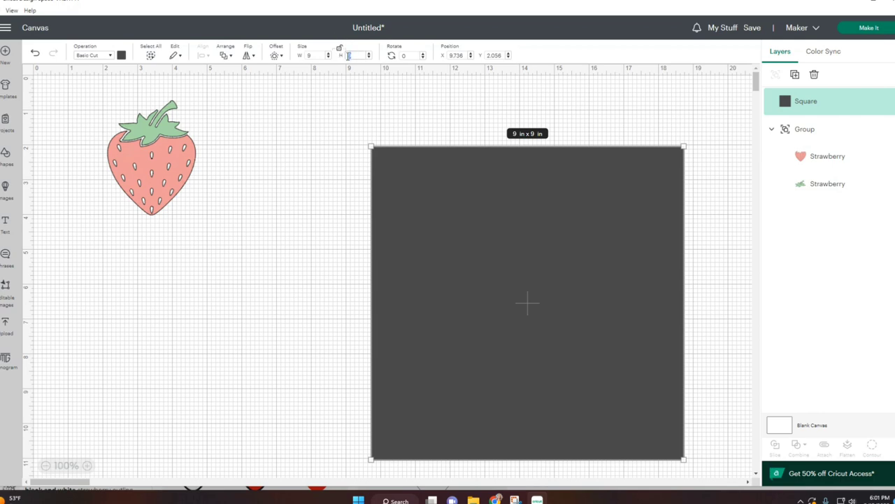
{"action": "type", "text": "4"}
{"action": "key", "text": "Return"}
{"action": "left_click_drag", "start_coordinate": [545, 215], "coordinate": [393, 191]}
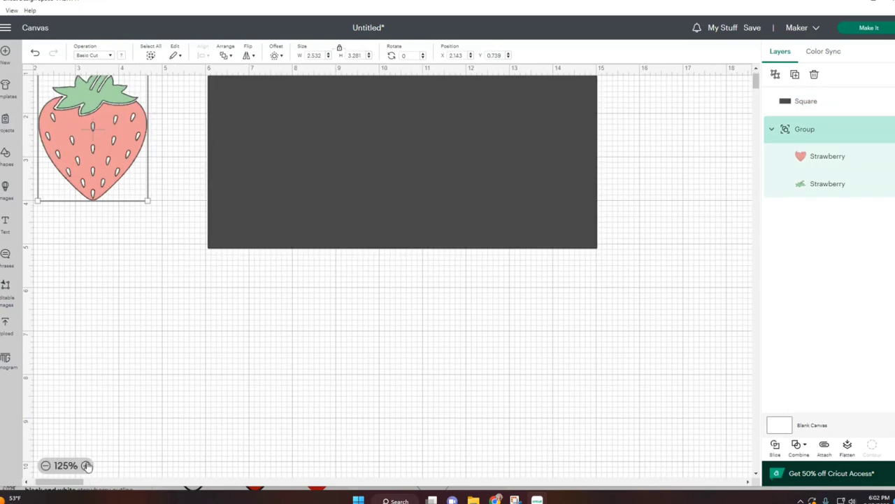
Step: Make the rectangle light grey and shrink the strawberry to about 1.03 x 1.34 in
{"action": "left_click", "coordinate": [87, 466]}
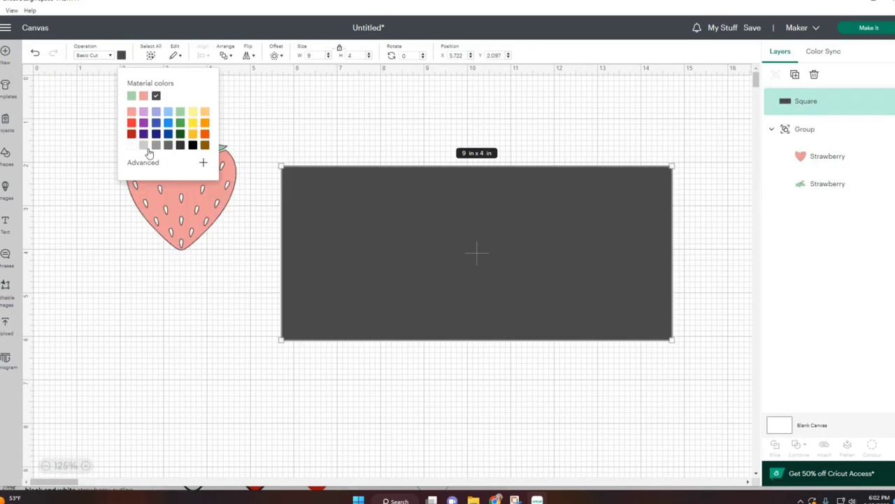
{"action": "left_click", "coordinate": [143, 145]}
{"action": "left_click", "coordinate": [500, 168]}
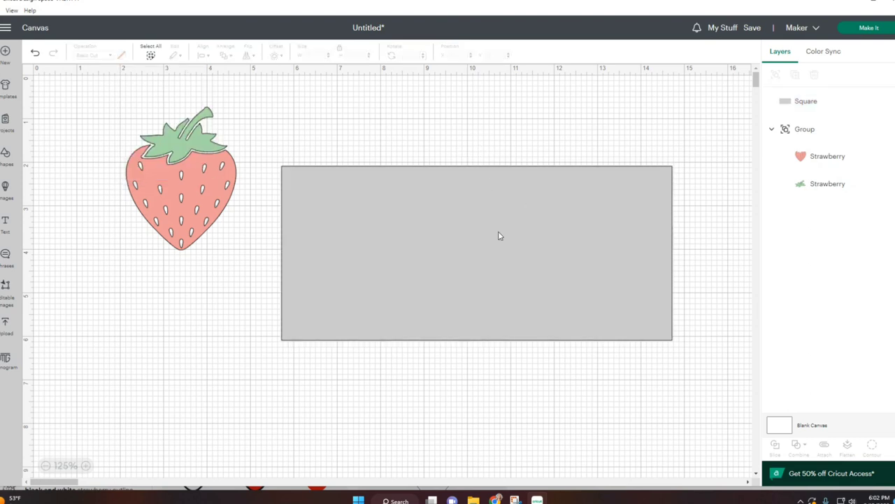
{"action": "left_click_drag", "start_coordinate": [499, 236], "coordinate": [491, 185]}
{"action": "left_click", "coordinate": [227, 226]}
{"action": "left_click_drag", "start_coordinate": [236, 251], "coordinate": [200, 163]}
Step: Bring the strawberry to the front and place it plus two copies at the rectangle's top-left
{"action": "right_click", "coordinate": [203, 158]}
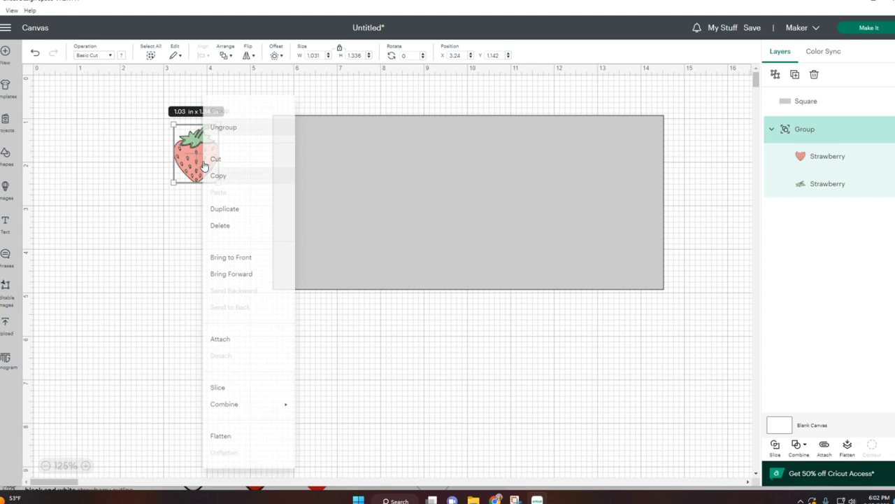
{"action": "left_click", "coordinate": [250, 265]}
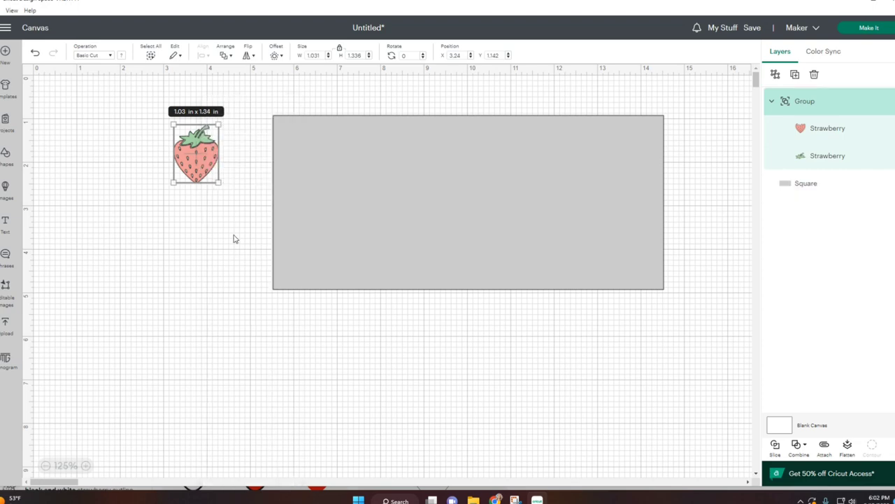
{"action": "left_click_drag", "start_coordinate": [202, 165], "coordinate": [304, 151]}
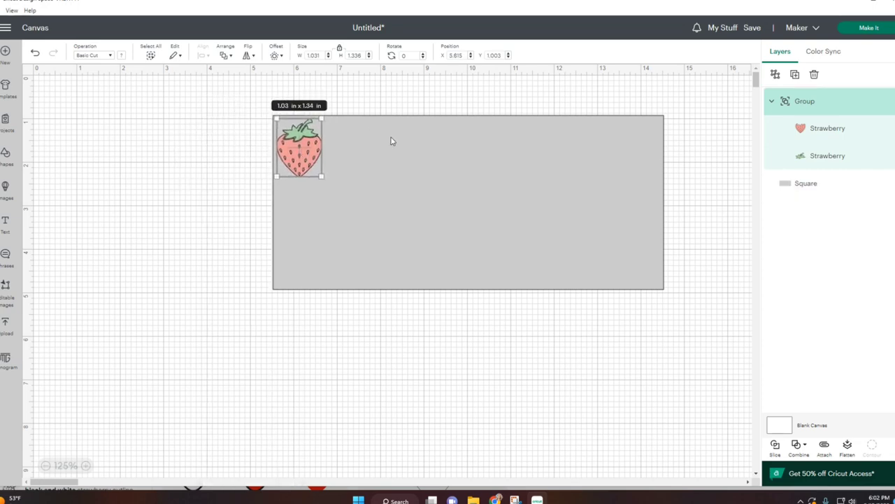
{"action": "right_click", "coordinate": [314, 159]}
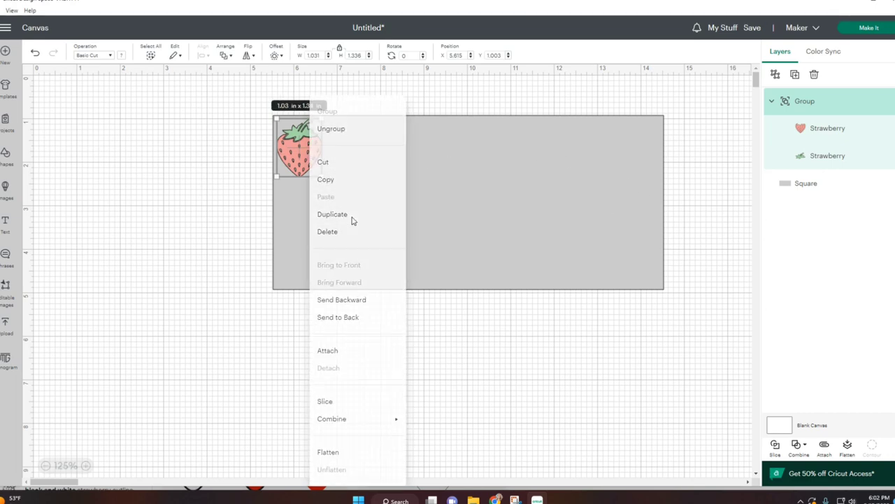
{"action": "left_click", "coordinate": [332, 214]}
{"action": "left_click_drag", "start_coordinate": [91, 137], "coordinate": [308, 244]}
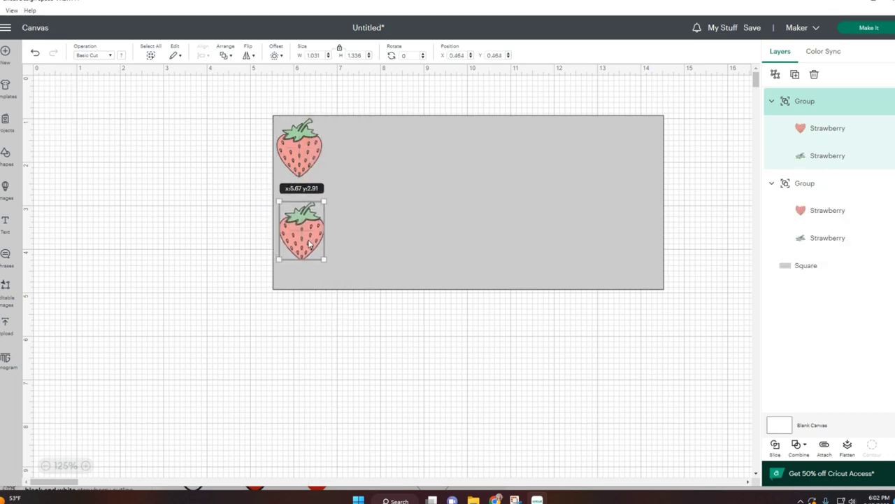
{"action": "right_click", "coordinate": [309, 244]}
{"action": "left_click", "coordinate": [363, 213]}
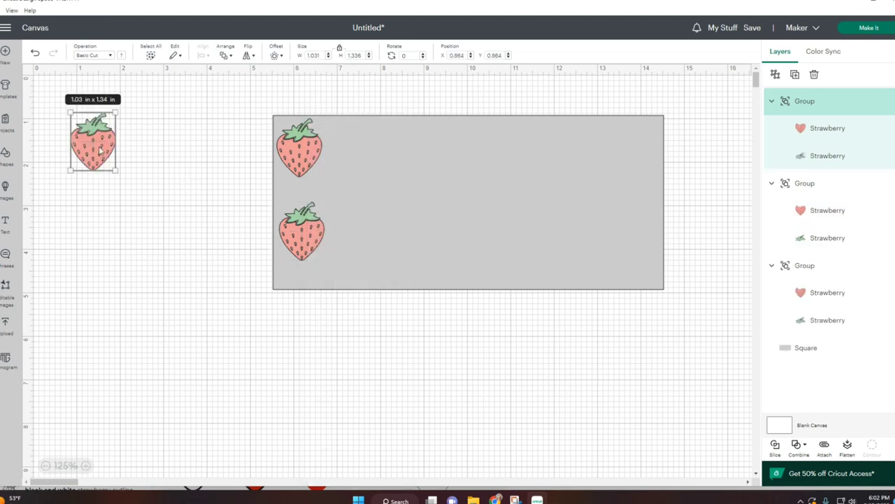
{"action": "left_click_drag", "start_coordinate": [101, 150], "coordinate": [374, 155]}
Step: Copy the three strawberries and place the copies on the left and right
{"action": "left_click_drag", "start_coordinate": [396, 220], "coordinate": [520, 216]}
{"action": "left_click_drag", "start_coordinate": [266, 109], "coordinate": [395, 269]}
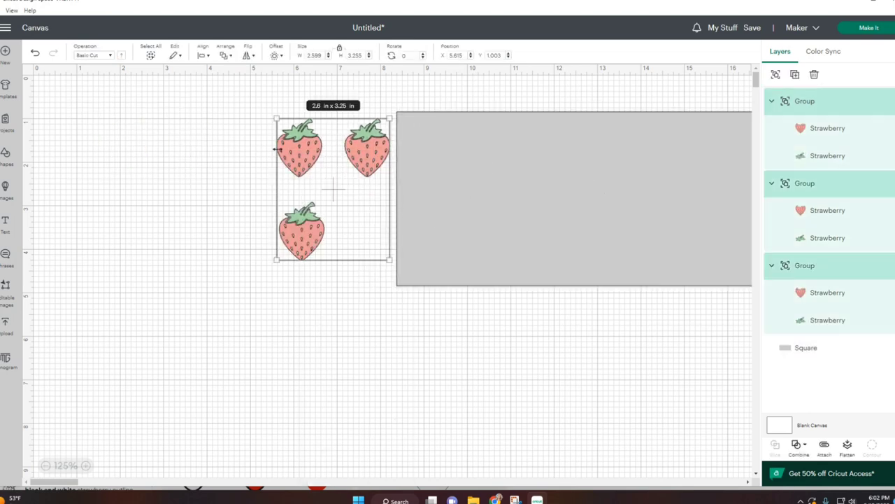
{"action": "right_click", "coordinate": [277, 210]}
{"action": "left_click", "coordinate": [332, 179]}
{"action": "left_click_drag", "start_coordinate": [168, 173], "coordinate": [234, 163]}
{"action": "left_click_drag", "start_coordinate": [420, 175], "coordinate": [158, 351]}
{"action": "right_click", "coordinate": [301, 147]}
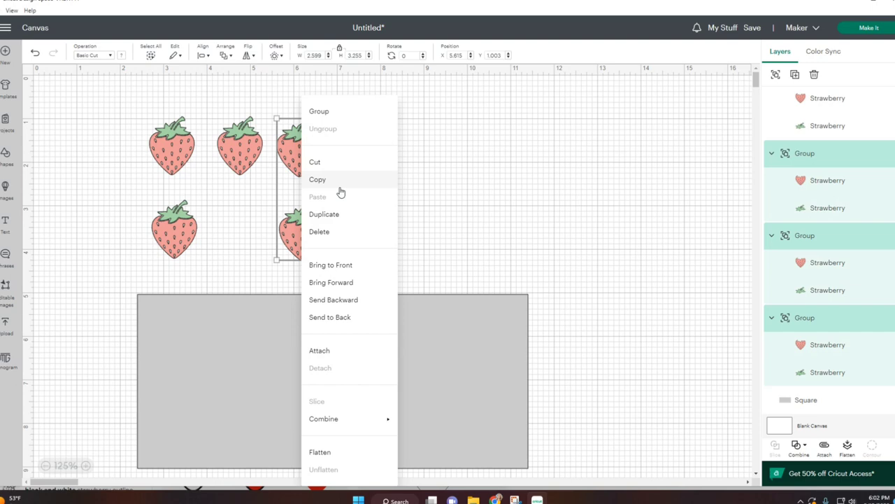
{"action": "left_click", "coordinate": [329, 214]}
{"action": "left_click_drag", "start_coordinate": [161, 210], "coordinate": [442, 187]}
Step: Fill the middle row with more copies, one tilted, then hide the grey rectangle
{"action": "left_click", "coordinate": [413, 327]}
{"action": "right_click", "coordinate": [338, 147]}
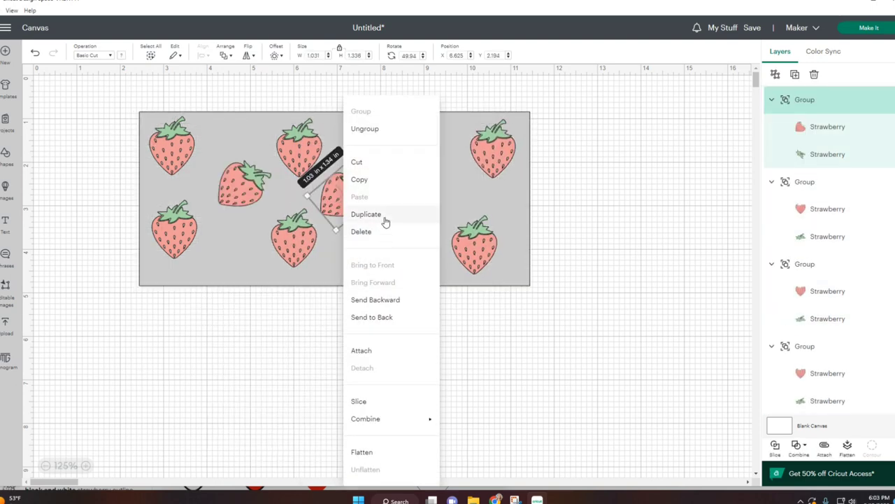
{"action": "left_click", "coordinate": [384, 216]}
{"action": "left_click_drag", "start_coordinate": [216, 258], "coordinate": [437, 188]}
{"action": "left_click_drag", "start_coordinate": [473, 245], "coordinate": [496, 240]}
{"action": "left_click_drag", "start_coordinate": [370, 244], "coordinate": [407, 244]}
{"action": "left_click_drag", "start_coordinate": [366, 149], "coordinate": [396, 156]}
{"action": "left_click", "coordinate": [299, 147]}
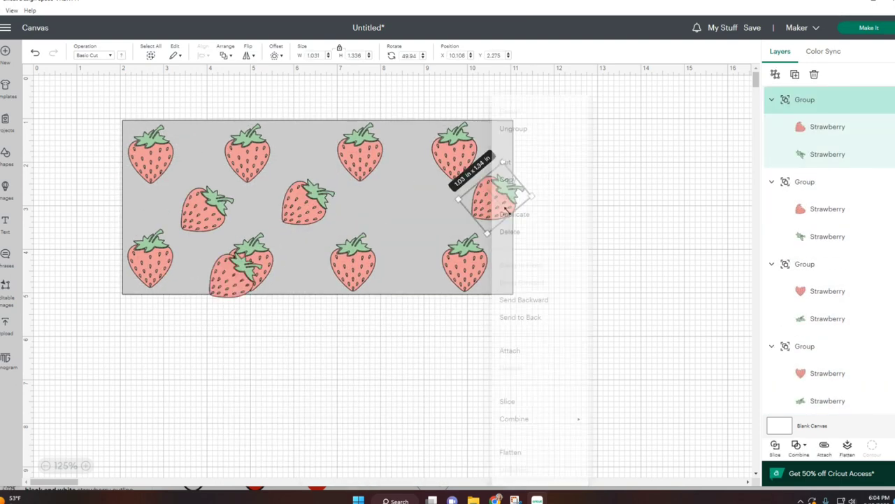
{"action": "left_click_drag", "start_coordinate": [490, 200], "coordinate": [410, 202]}
{"action": "left_click", "coordinate": [176, 110]}
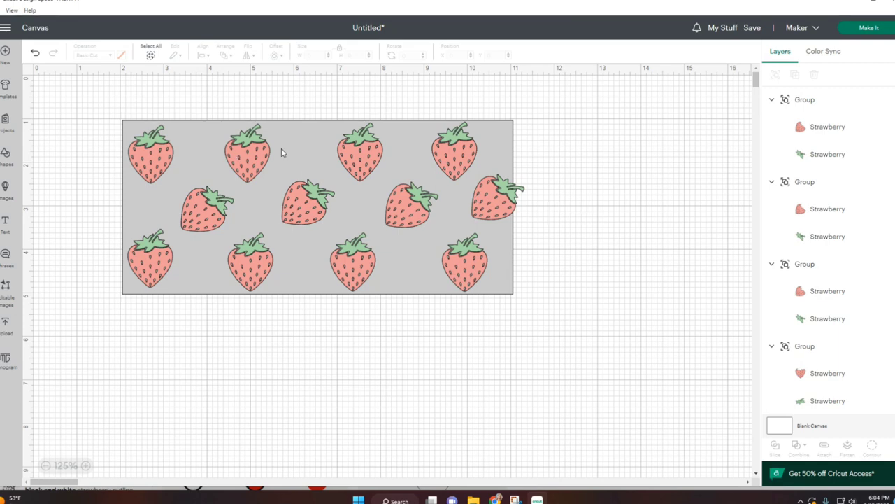
{"action": "left_click", "coordinate": [428, 257]}
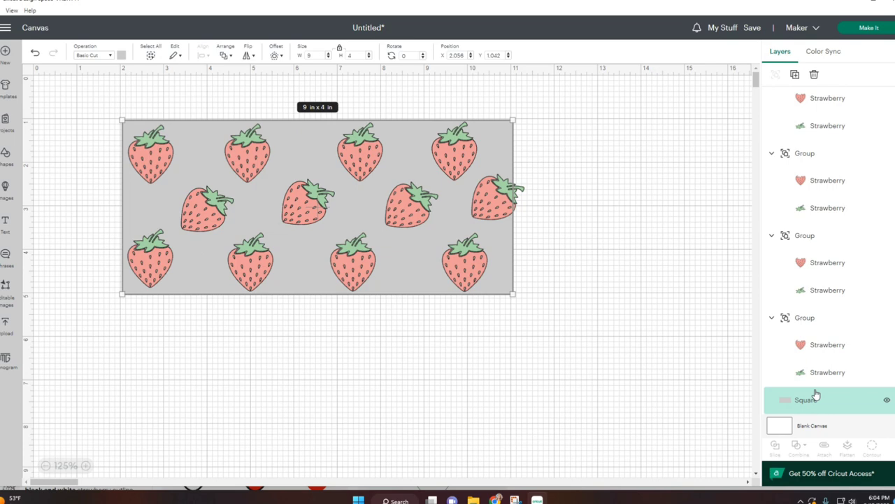
{"action": "left_click", "coordinate": [886, 404]}
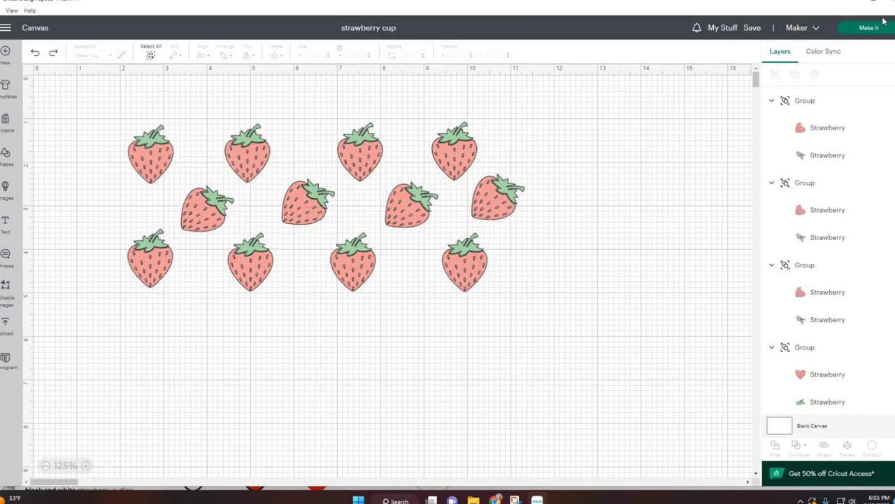
{"action": "left_click", "coordinate": [875, 31]}
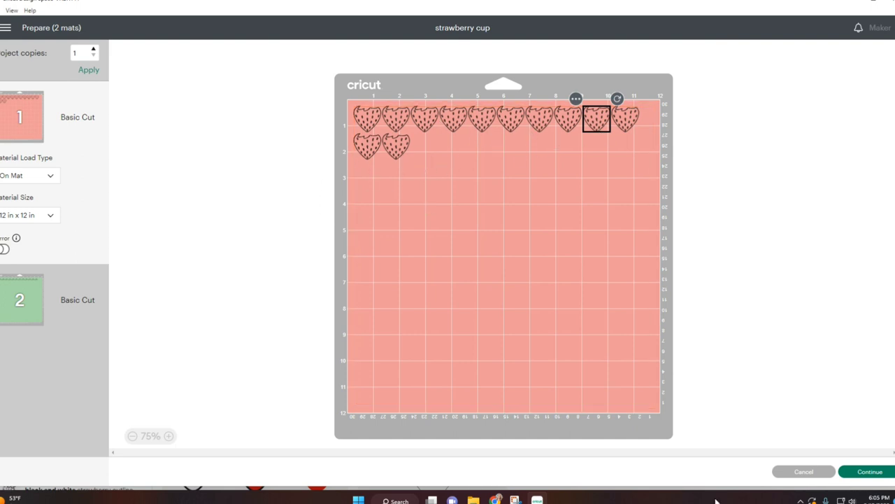
{"action": "left_click", "coordinate": [802, 473]}
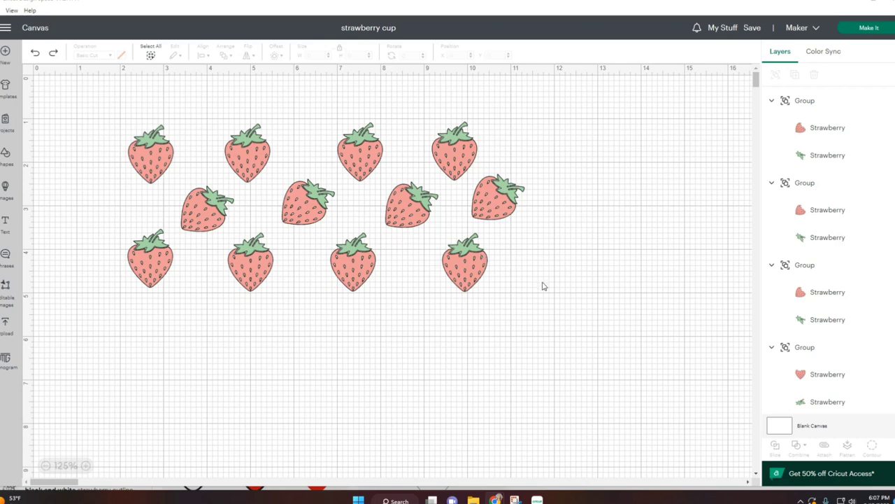
Step: Ungroup a top-row strawberry into separate body and leaf layers
{"action": "left_click_drag", "start_coordinate": [543, 285], "coordinate": [444, 250]}
{"action": "left_click", "coordinate": [150, 154]}
{"action": "right_click", "coordinate": [245, 163]}
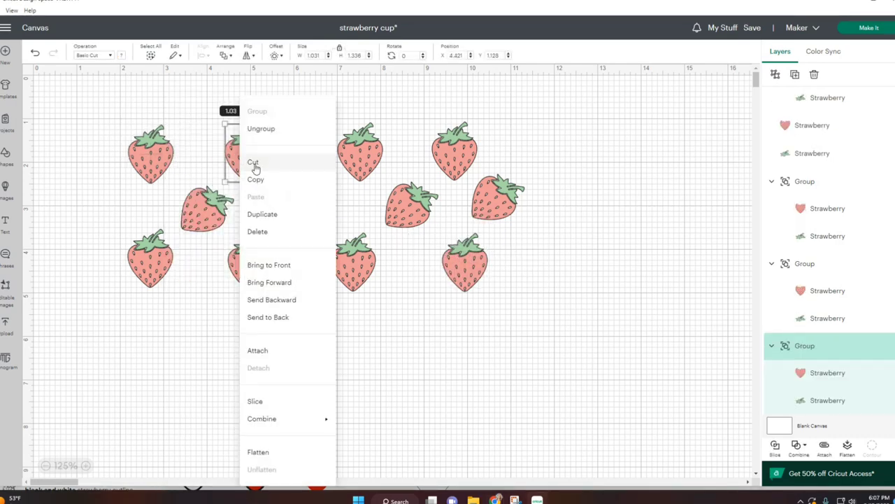
{"action": "left_click", "coordinate": [364, 143]}
Step: Ungroup the remaining strawberries across the middle and bottom rows
{"action": "right_click", "coordinate": [493, 200]}
{"action": "right_click", "coordinate": [413, 202]}
{"action": "right_click", "coordinate": [297, 201]}
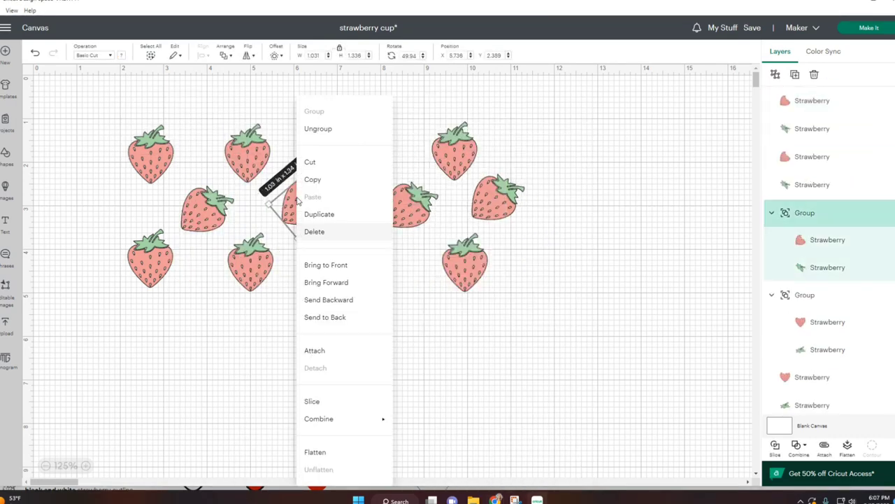
{"action": "right_click", "coordinate": [182, 206]}
{"action": "right_click", "coordinate": [165, 258]}
{"action": "right_click", "coordinate": [245, 258]}
{"action": "right_click", "coordinate": [349, 258]}
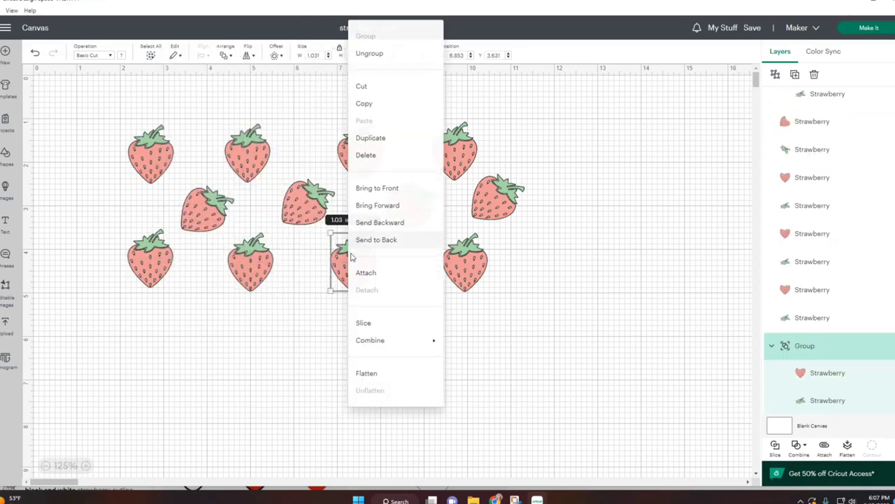
{"action": "right_click", "coordinate": [466, 261]}
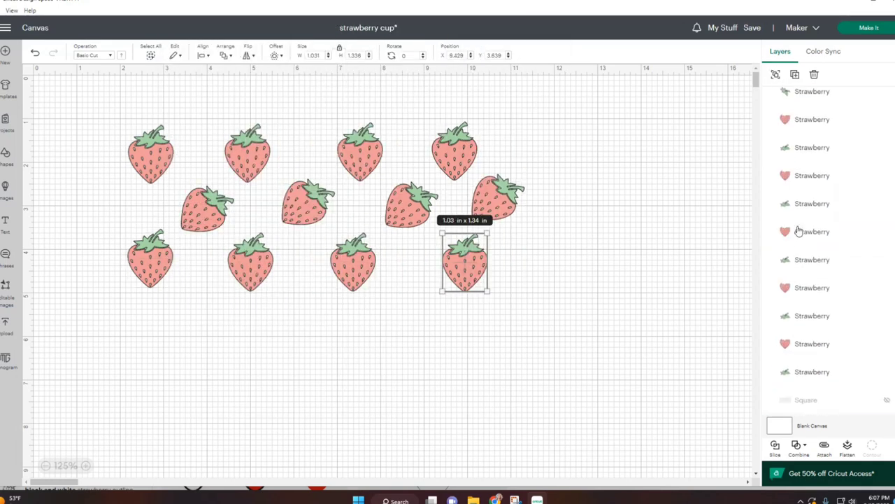
{"action": "scroll", "coordinate": [833, 290], "scroll_direction": "up", "scroll_amount": 5}
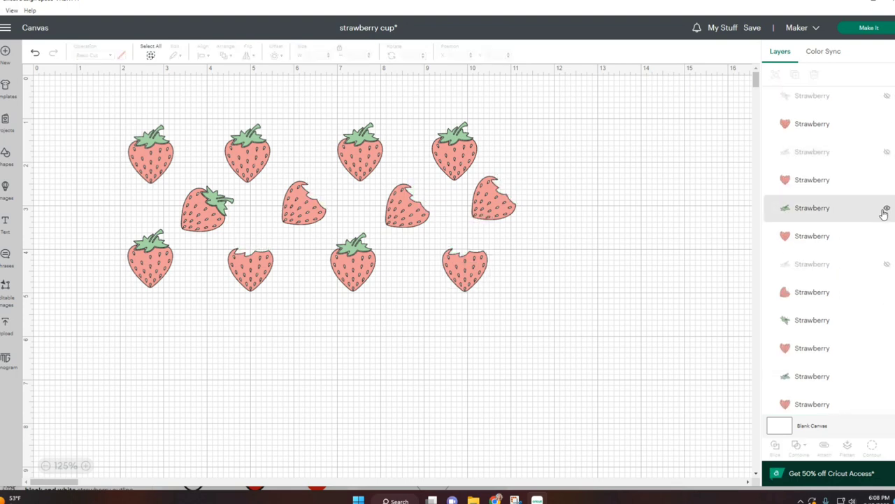
Step: Hide the green leaf layer on each strawberry in the Layers panel
{"action": "left_click", "coordinate": [886, 209]}
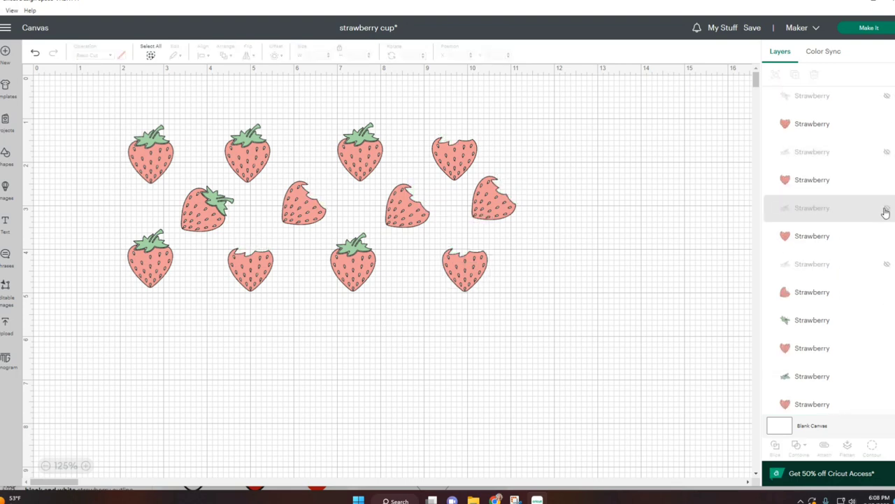
{"action": "scroll", "coordinate": [885, 214], "scroll_direction": "down", "scroll_amount": 3}
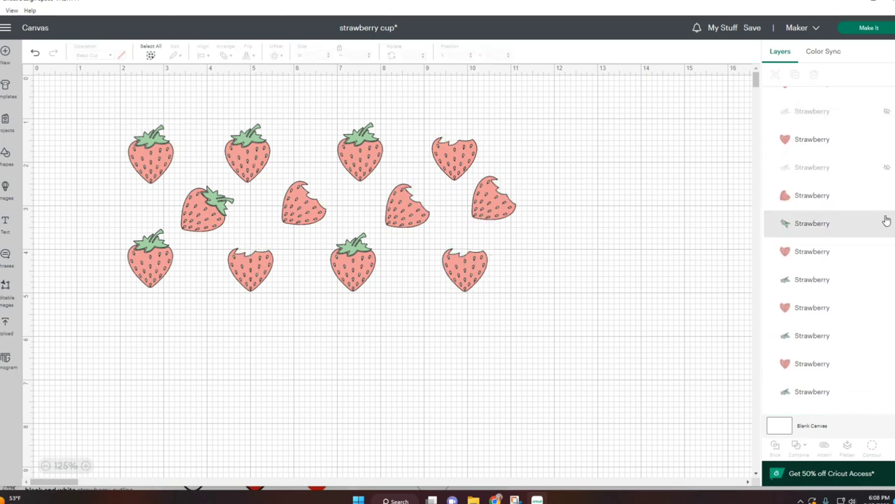
{"action": "left_click", "coordinate": [887, 220]}
{"action": "scroll", "coordinate": [886, 217], "scroll_direction": "down", "scroll_amount": 2}
{"action": "left_click", "coordinate": [885, 230]}
{"action": "left_click", "coordinate": [886, 286]}
{"action": "left_click", "coordinate": [885, 346]}
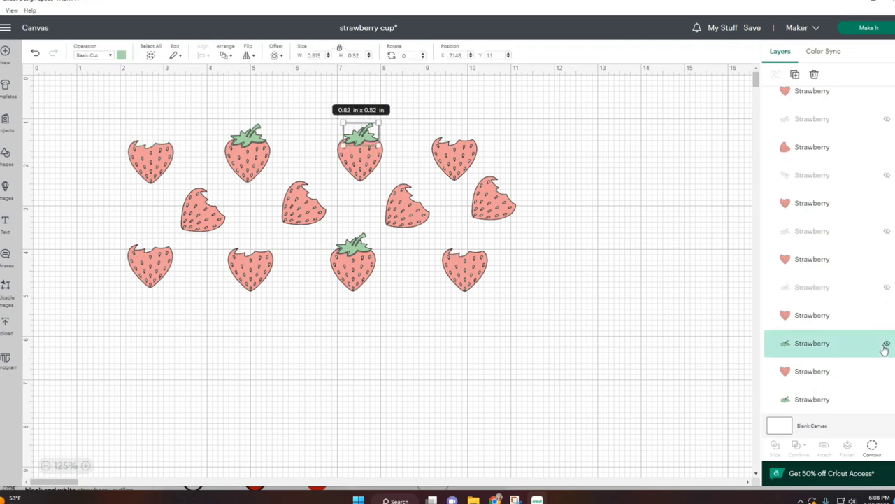
{"action": "left_click", "coordinate": [885, 345]}
{"action": "left_click", "coordinate": [885, 400]}
{"action": "left_click", "coordinate": [882, 372]}
Step: Select all twelve pink strawberry bodies and attach them into one 8.93 x 3.54 in set
{"action": "left_click_drag", "start_coordinate": [574, 296], "coordinate": [526, 293]}
{"action": "right_click", "coordinate": [214, 185]}
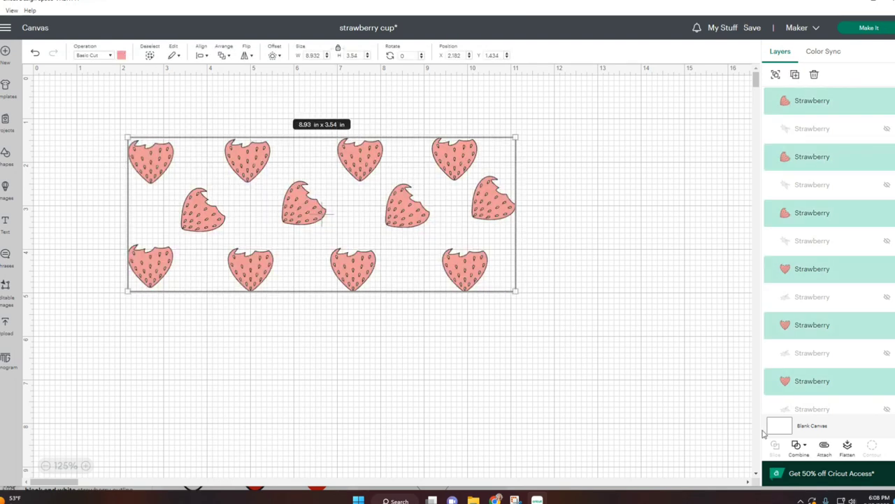
{"action": "left_click", "coordinate": [825, 446]}
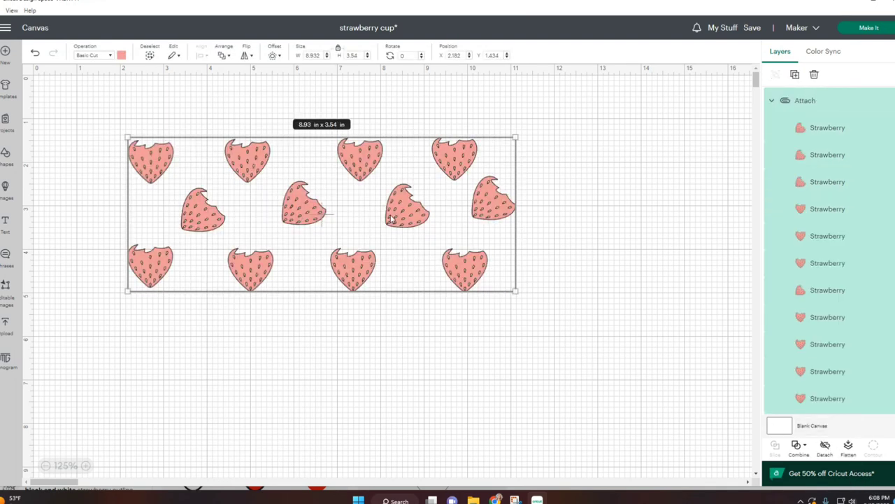
{"action": "scroll", "coordinate": [804, 195], "scroll_direction": "down", "scroll_amount": 5}
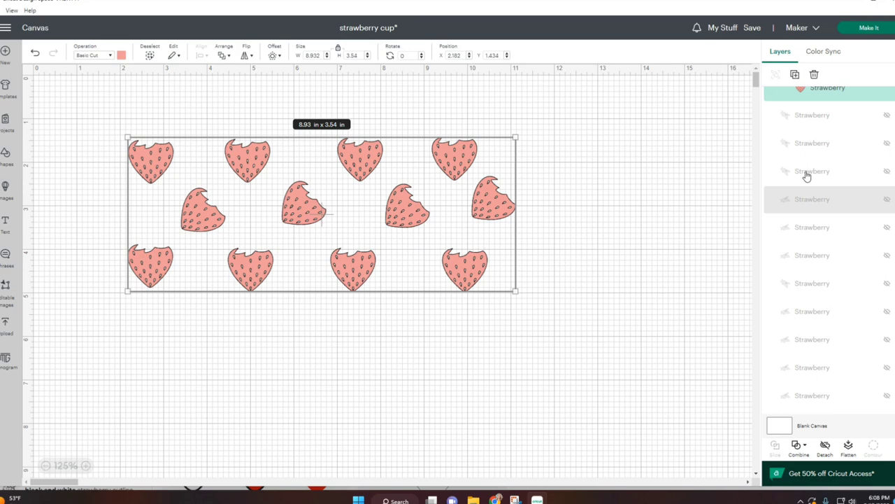
{"action": "scroll", "coordinate": [840, 210], "scroll_direction": "up", "scroll_amount": 5}
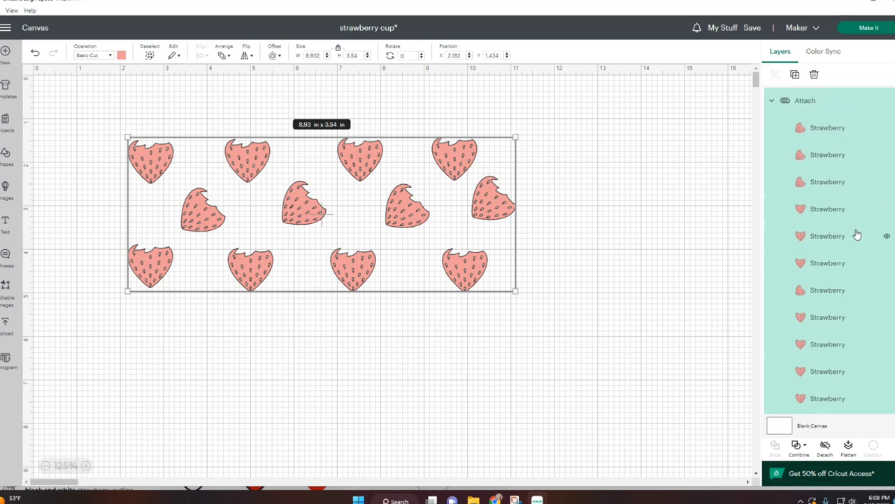
Step: Hide the attached strawberry bodies group and unhide every strawberry leaf layer
{"action": "left_click", "coordinate": [886, 100]}
{"action": "scroll", "coordinate": [847, 142], "scroll_direction": "down", "scroll_amount": 3}
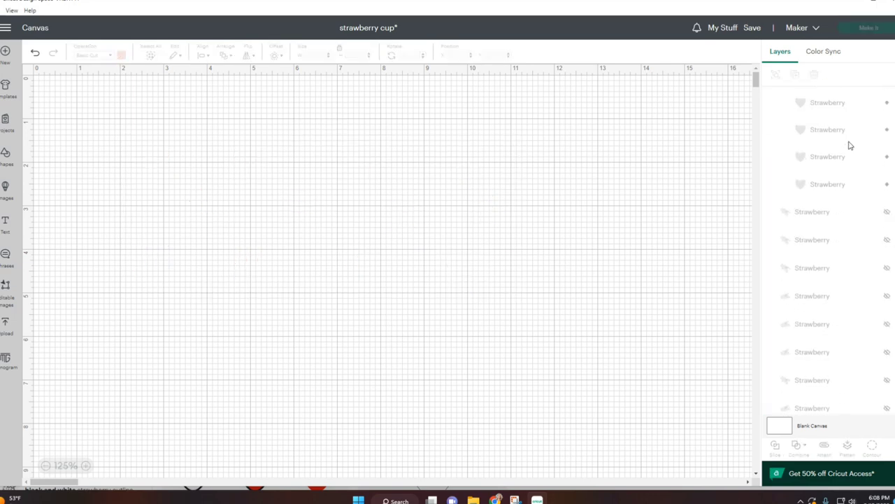
{"action": "left_click", "coordinate": [886, 163]}
{"action": "left_click", "coordinate": [886, 192]}
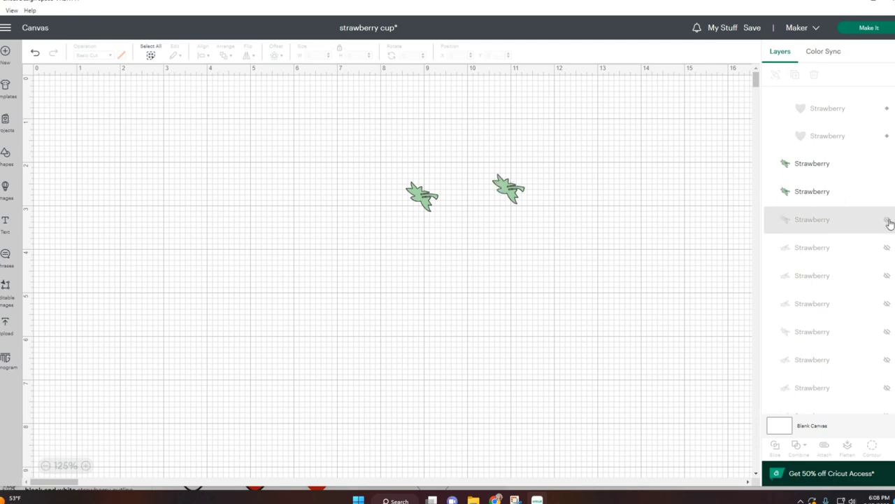
{"action": "left_click", "coordinate": [886, 220]}
{"action": "left_click", "coordinate": [887, 276]}
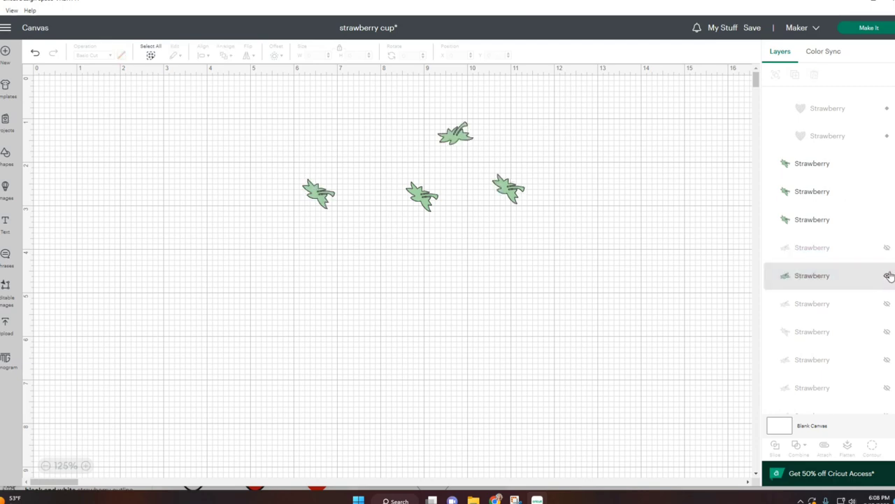
{"action": "left_click", "coordinate": [887, 247]}
{"action": "left_click", "coordinate": [886, 303]}
{"action": "left_click", "coordinate": [886, 331]}
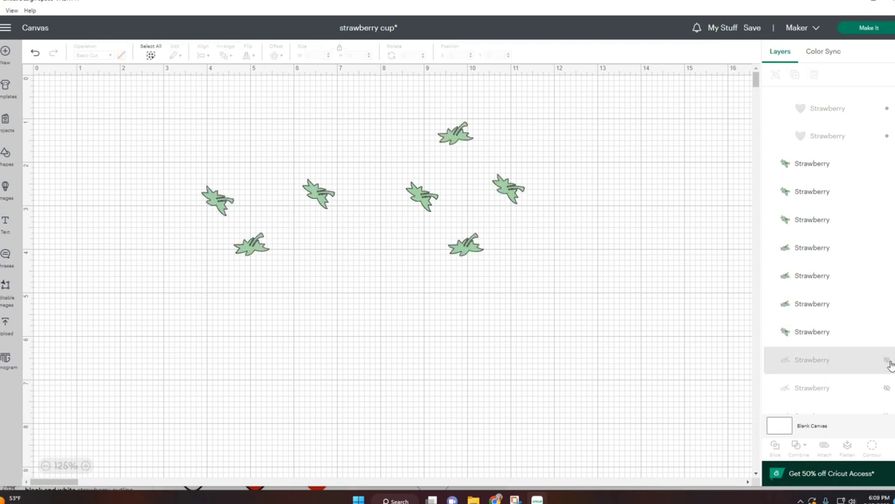
{"action": "left_click", "coordinate": [887, 360]}
{"action": "scroll", "coordinate": [879, 336], "scroll_direction": "down", "scroll_amount": 3}
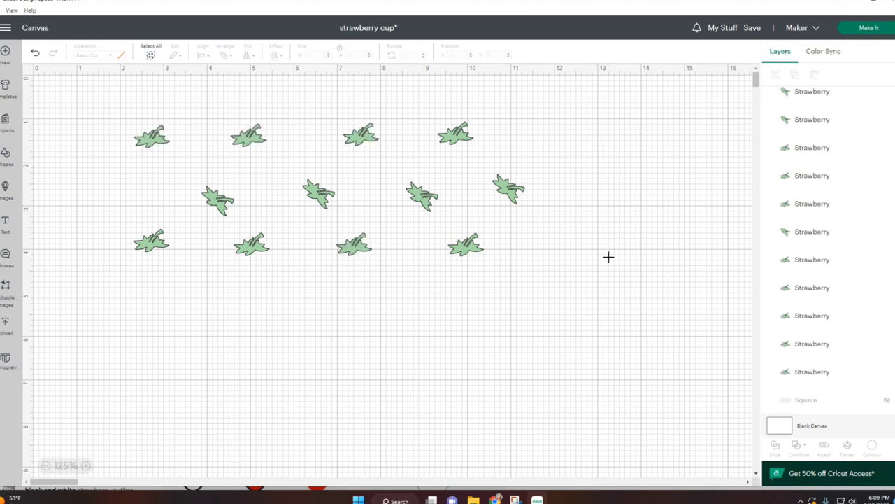
Step: Attach the twelve leaves into one 9 x 3.08 in set and show the bodies again
{"action": "left_click_drag", "start_coordinate": [608, 257], "coordinate": [117, 133]}
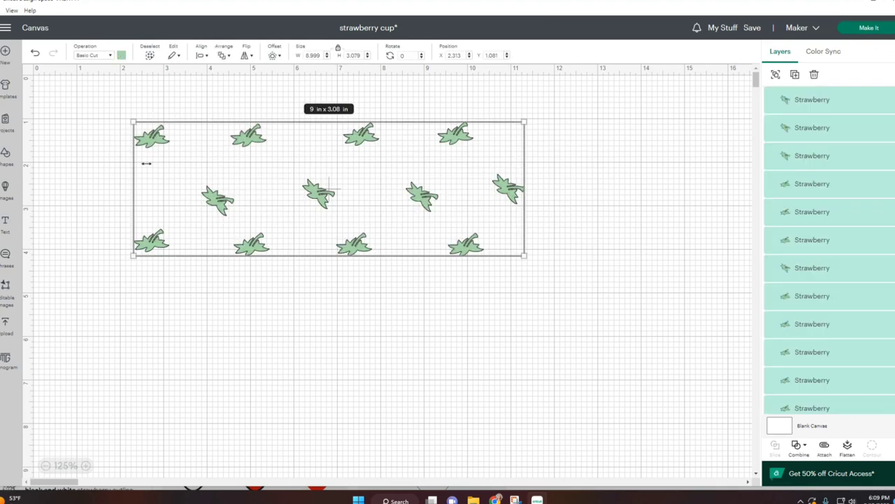
{"action": "left_click", "coordinate": [824, 446]}
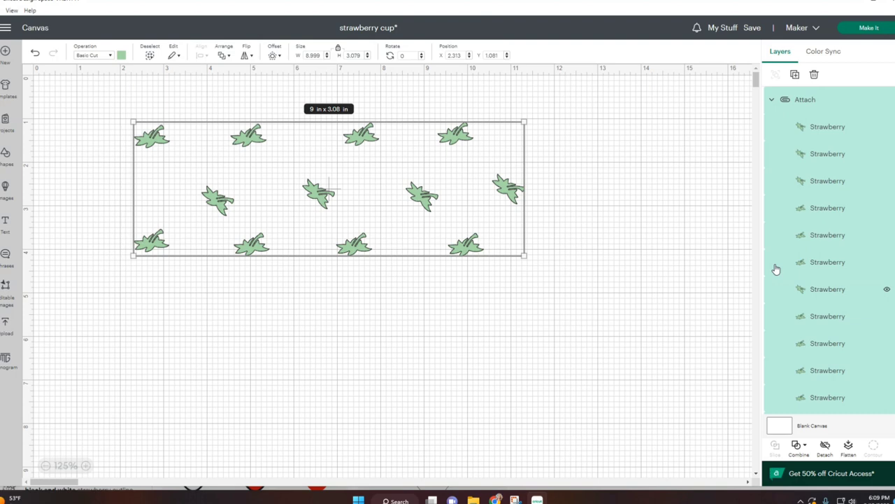
{"action": "scroll", "coordinate": [801, 242], "scroll_direction": "down", "scroll_amount": 5}
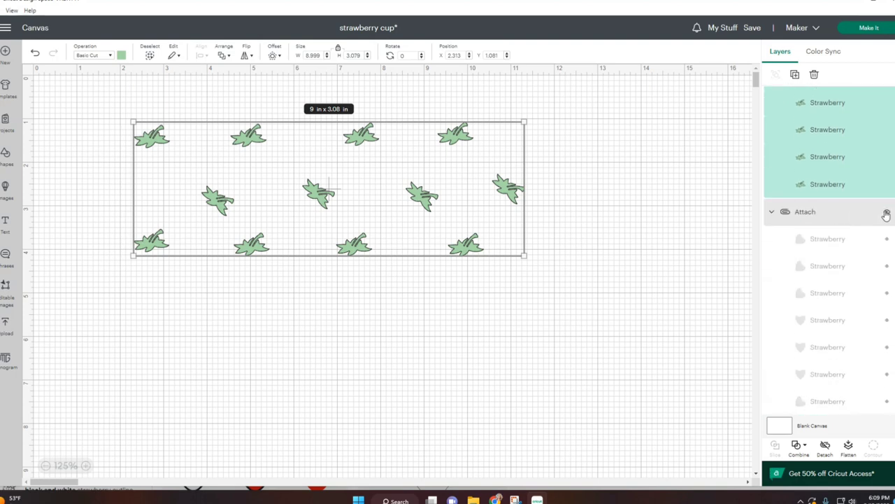
{"action": "left_click", "coordinate": [886, 214]}
{"action": "scroll", "coordinate": [863, 271], "scroll_direction": "up", "scroll_amount": 5}
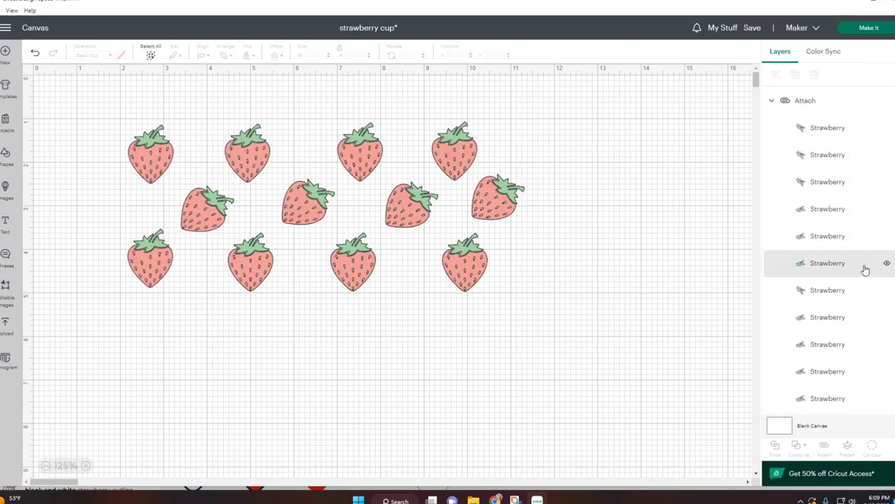
{"action": "scroll", "coordinate": [842, 318], "scroll_direction": "down", "scroll_amount": 3}
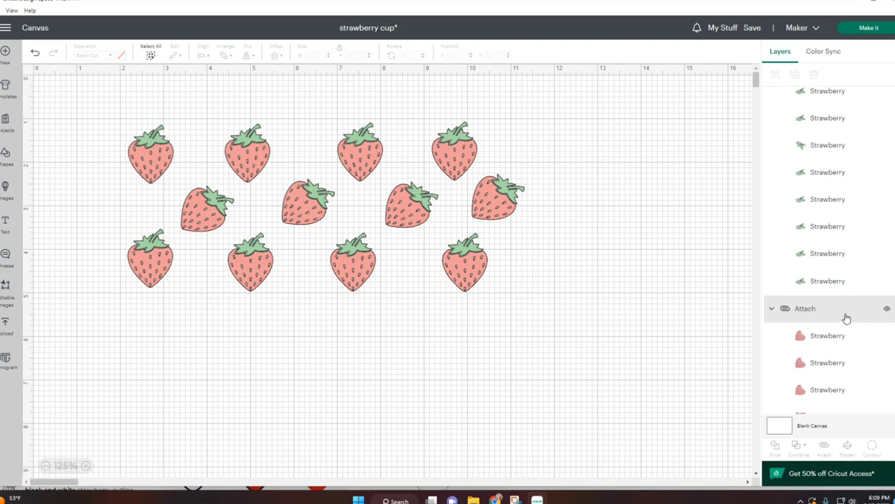
{"action": "scroll", "coordinate": [846, 318], "scroll_direction": "down", "scroll_amount": 5}
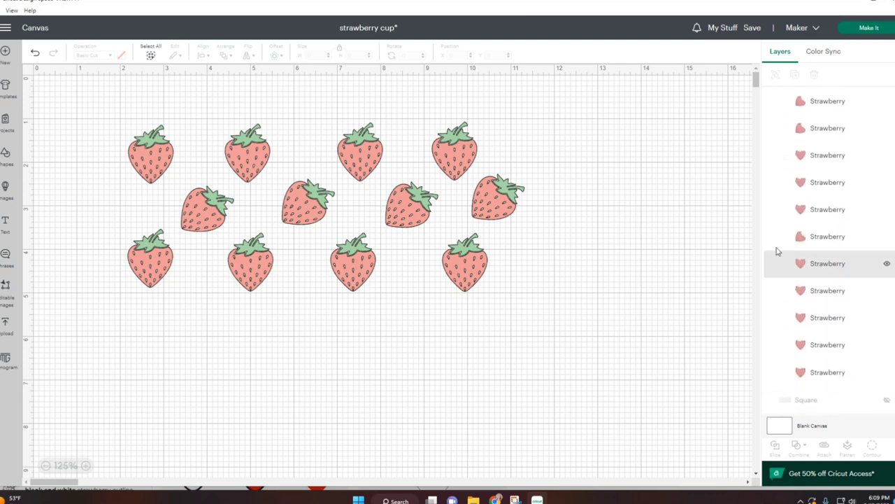
Step: Send the design to Make It and preview the green leaf mat and pink strawberry mat
{"action": "left_click", "coordinate": [857, 29]}
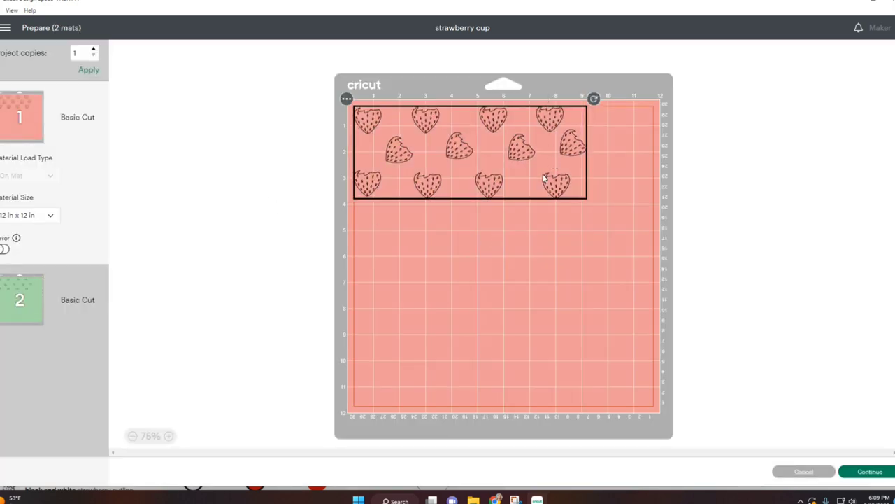
{"action": "left_click", "coordinate": [25, 302]}
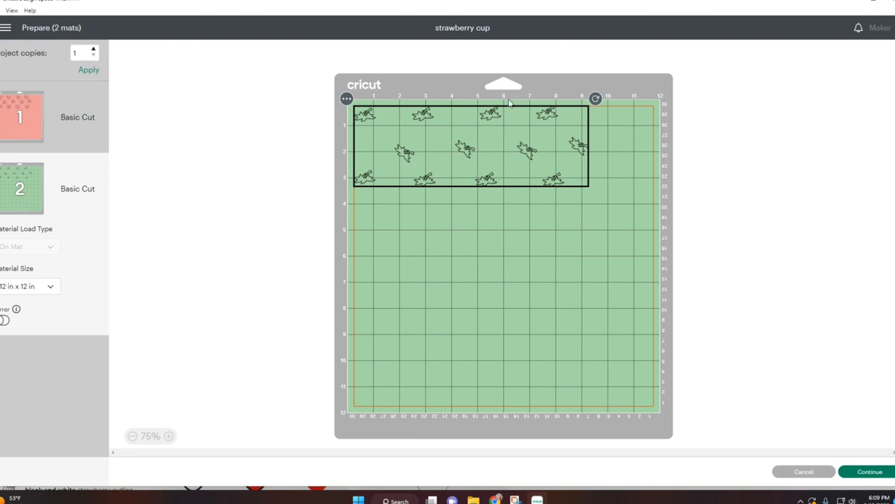
{"action": "left_click", "coordinate": [21, 117]}
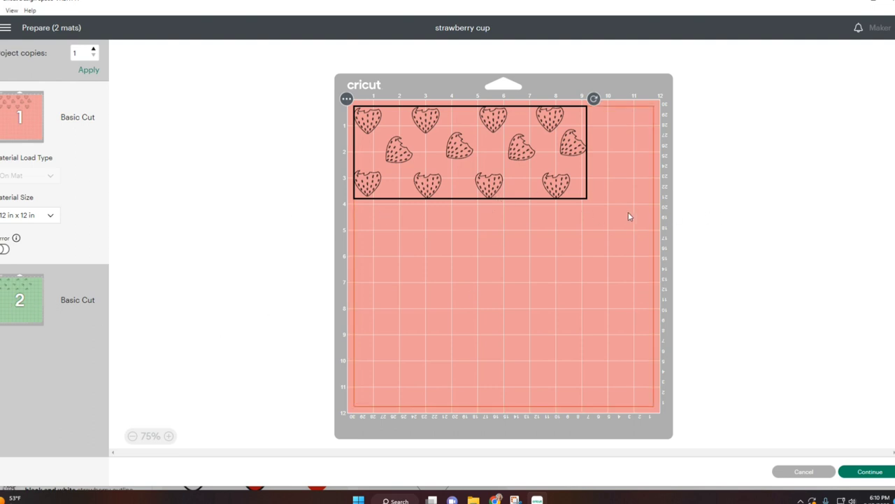
Step: Pack the strawberry bodies on mat 1 into a corner grid of three rows of four
{"action": "left_click", "coordinate": [870, 472]}
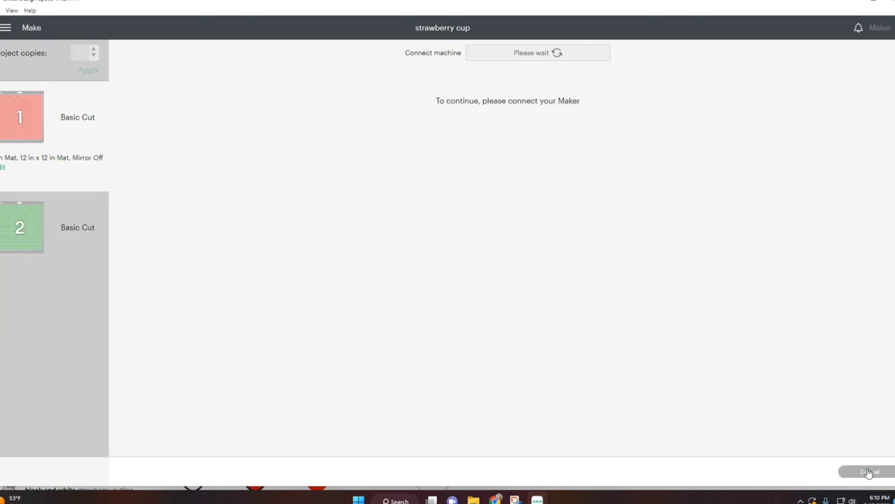
{"action": "left_click", "coordinate": [868, 469]}
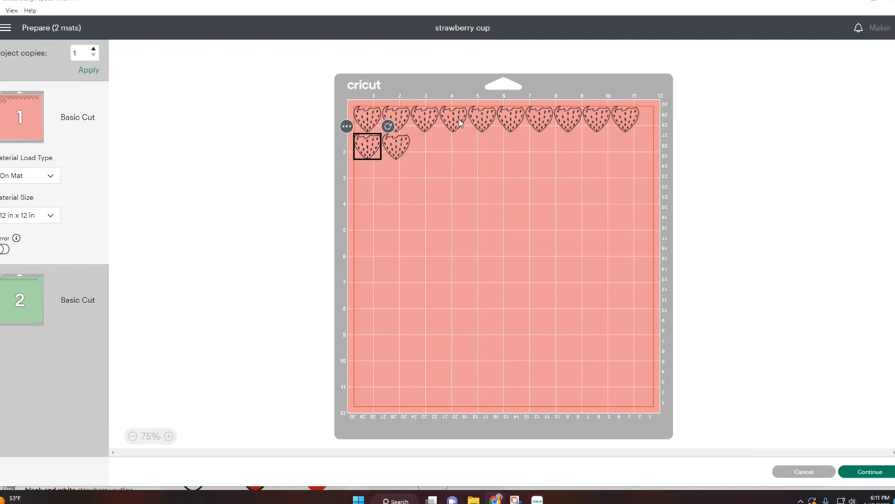
{"action": "left_click_drag", "start_coordinate": [482, 122], "coordinate": [426, 150]}
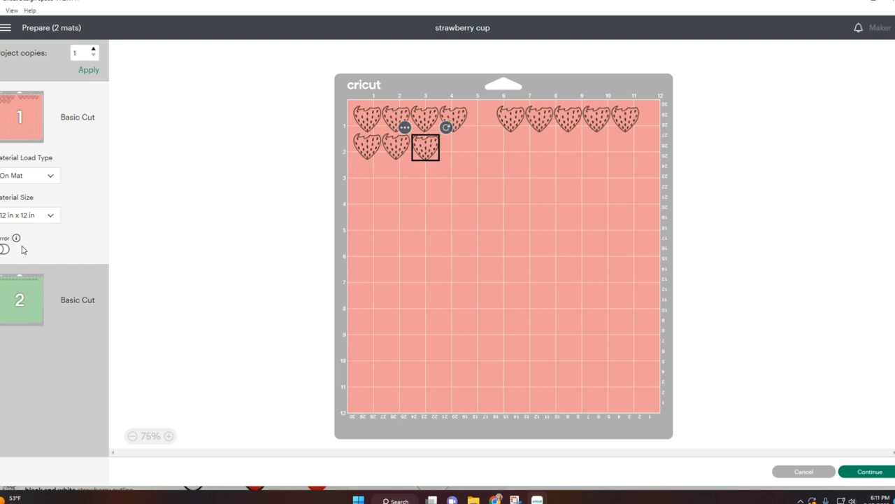
{"action": "left_click_drag", "start_coordinate": [568, 118], "coordinate": [400, 175]}
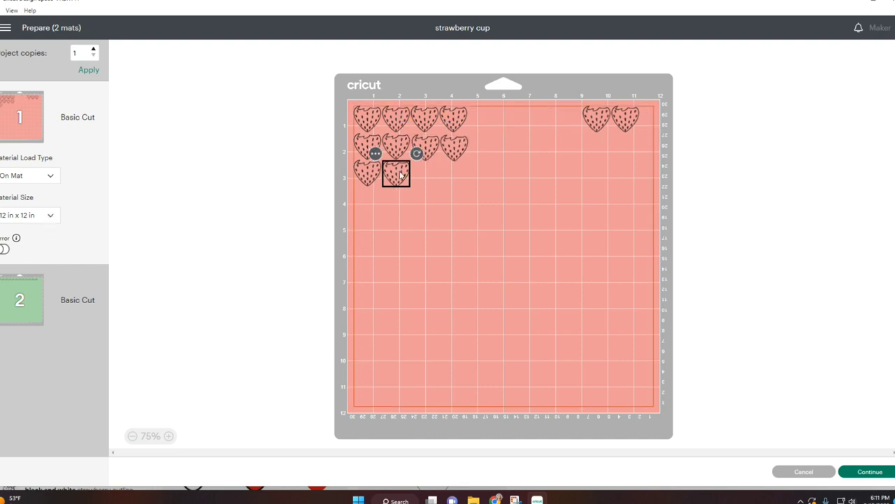
{"action": "left_click_drag", "start_coordinate": [593, 124], "coordinate": [422, 179]}
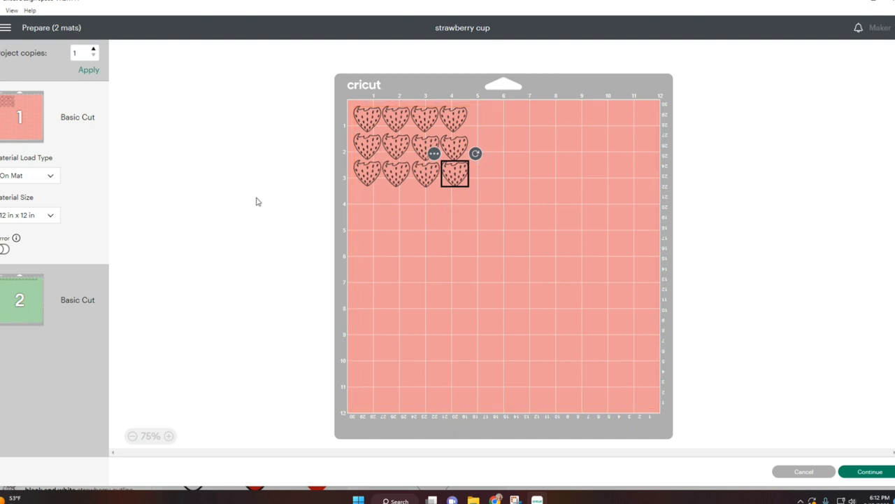
Step: Set the leaf mat's material size to 4 in x 6 in and choose Vinyl as material
{"action": "left_click", "coordinate": [42, 301]}
{"action": "left_click", "coordinate": [50, 287]}
{"action": "left_click", "coordinate": [51, 305]}
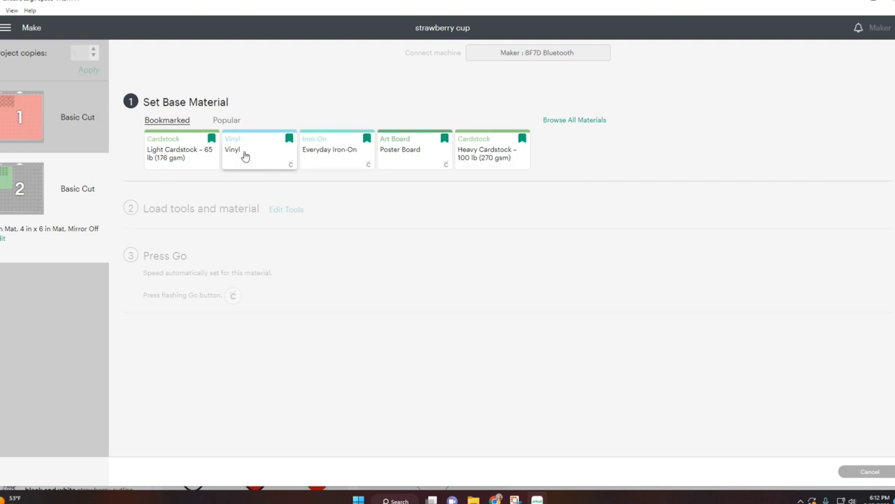
{"action": "left_click", "coordinate": [245, 155]}
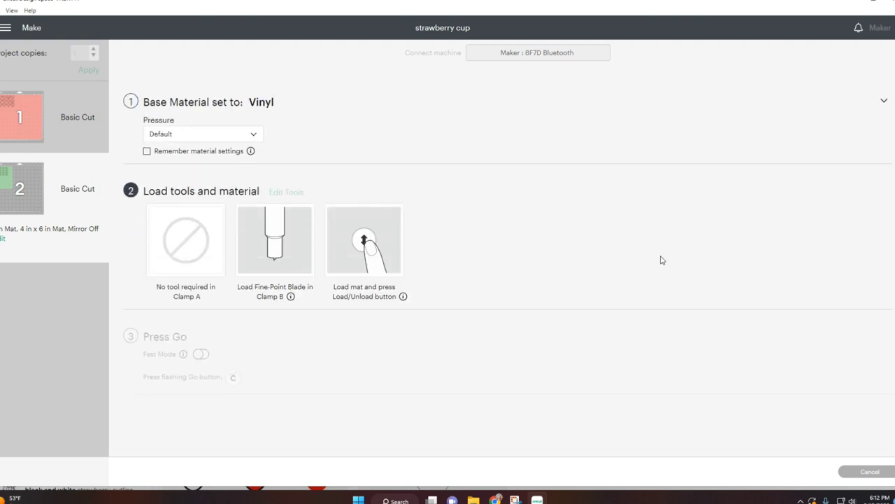